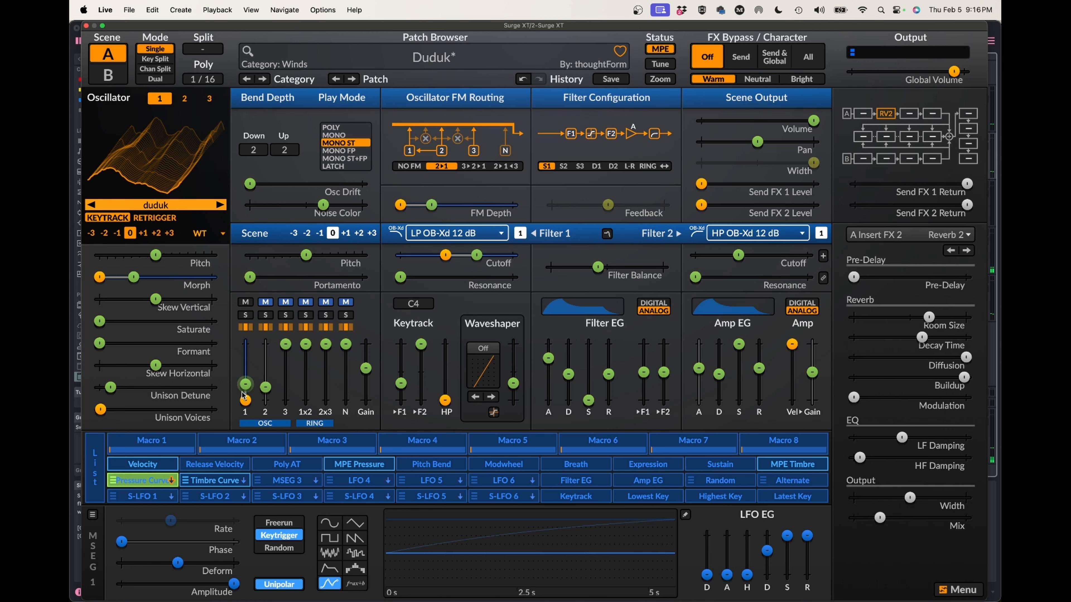
Raise the Pressure Curve modulation depth on oscillator 1's level to near maximum and leave modulation assignment.
{"action": "left_click_drag", "start_coordinate": [244, 398], "coordinate": [245, 348]}
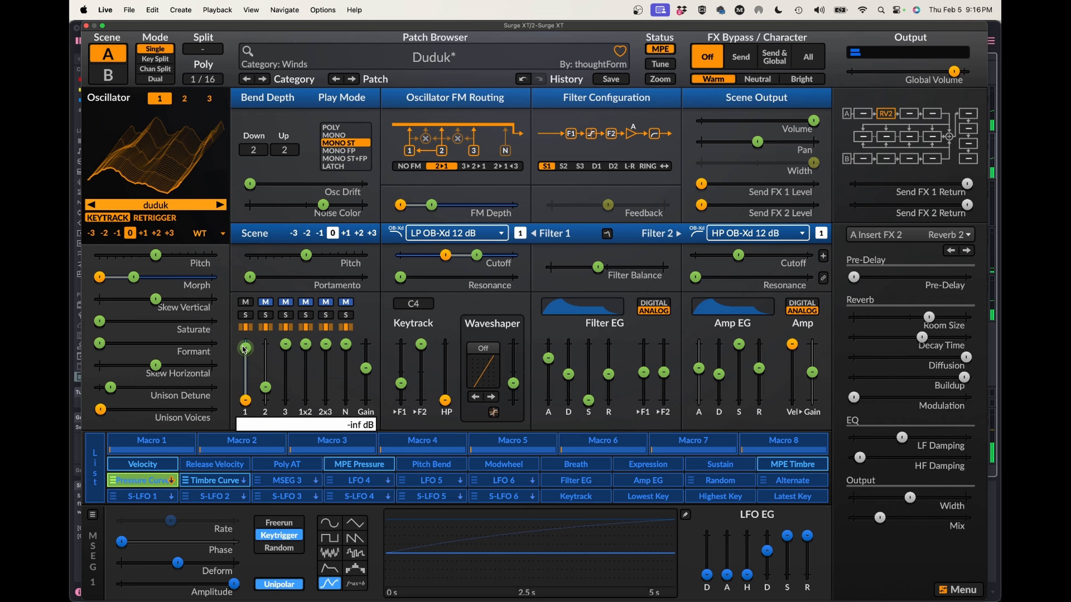
{"action": "left_click", "coordinate": [139, 480]}
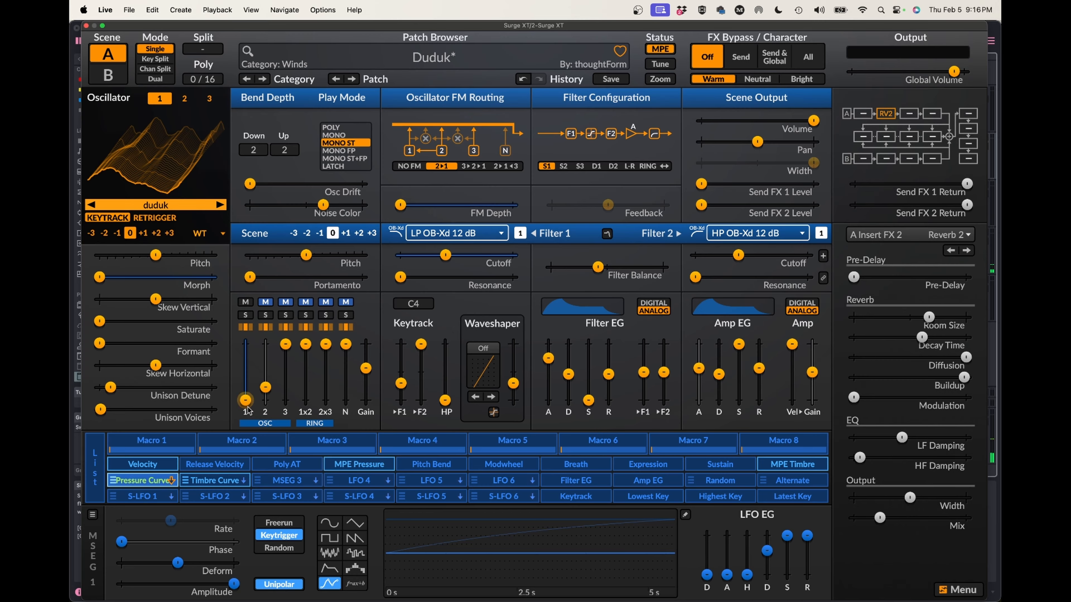
{"action": "mouse_move", "coordinate": [247, 407]}
{"action": "mouse_move", "coordinate": [290, 273]}
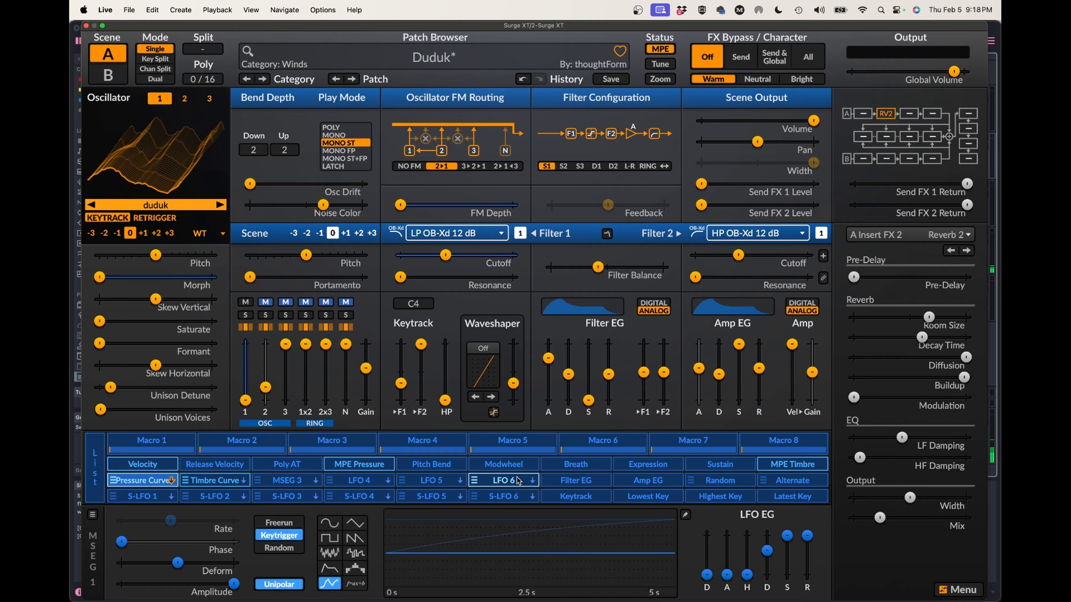
Change LFO 4 to the formula type and look at its default code in the formula editor.
{"action": "left_click", "coordinate": [363, 486]}
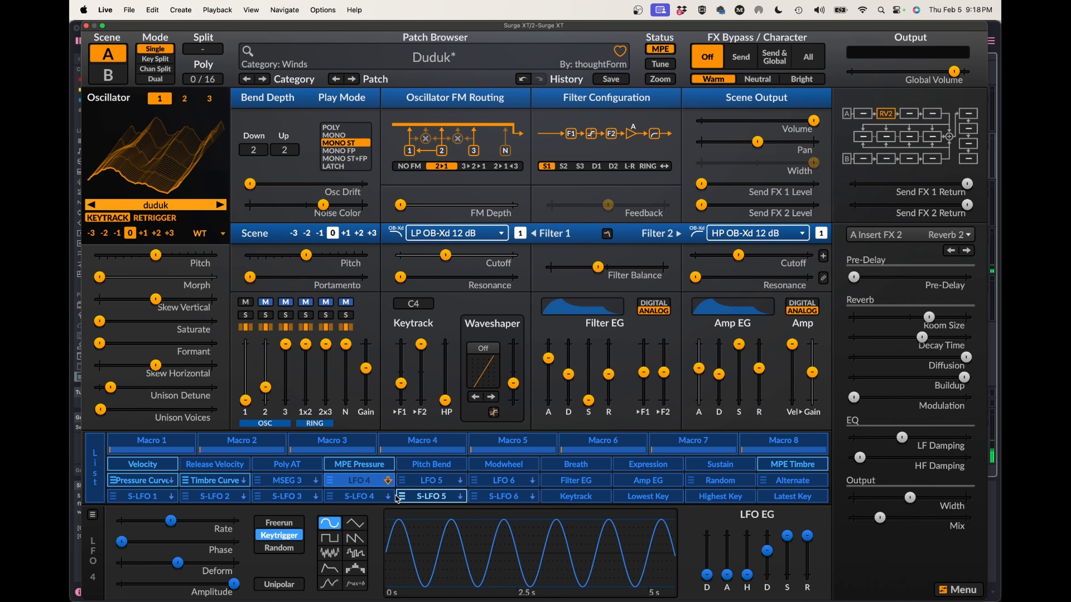
{"action": "left_click", "coordinate": [362, 581]}
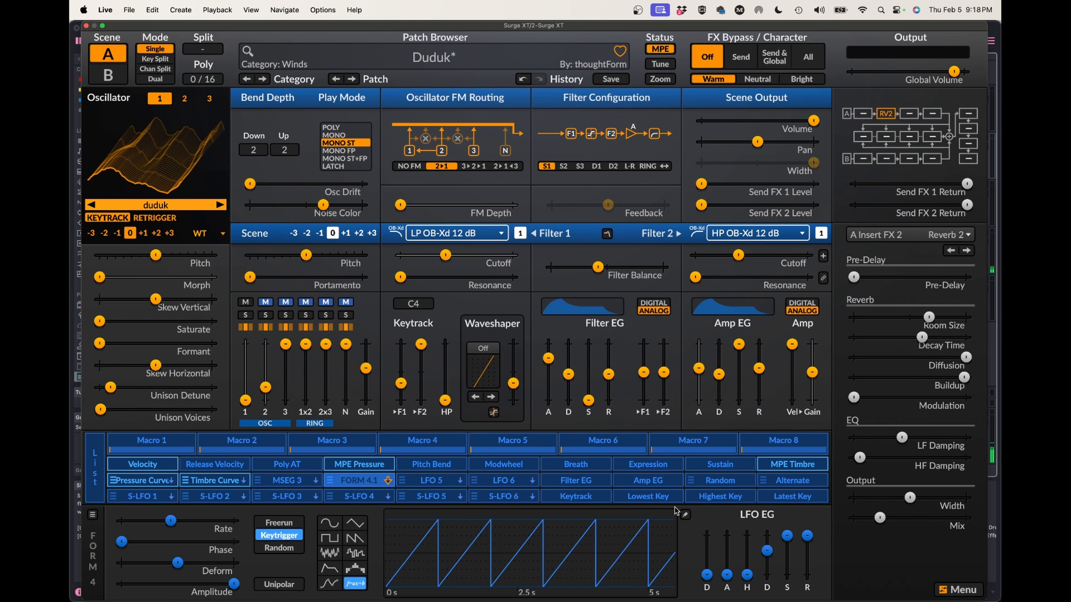
{"action": "left_click", "coordinate": [685, 514]}
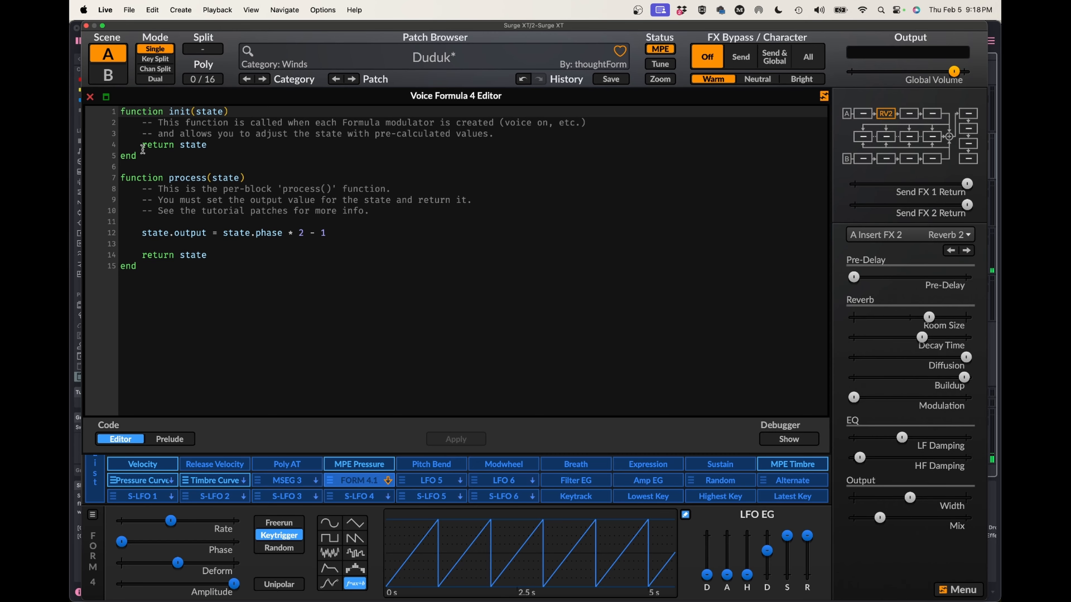
{"action": "left_click", "coordinate": [90, 97]}
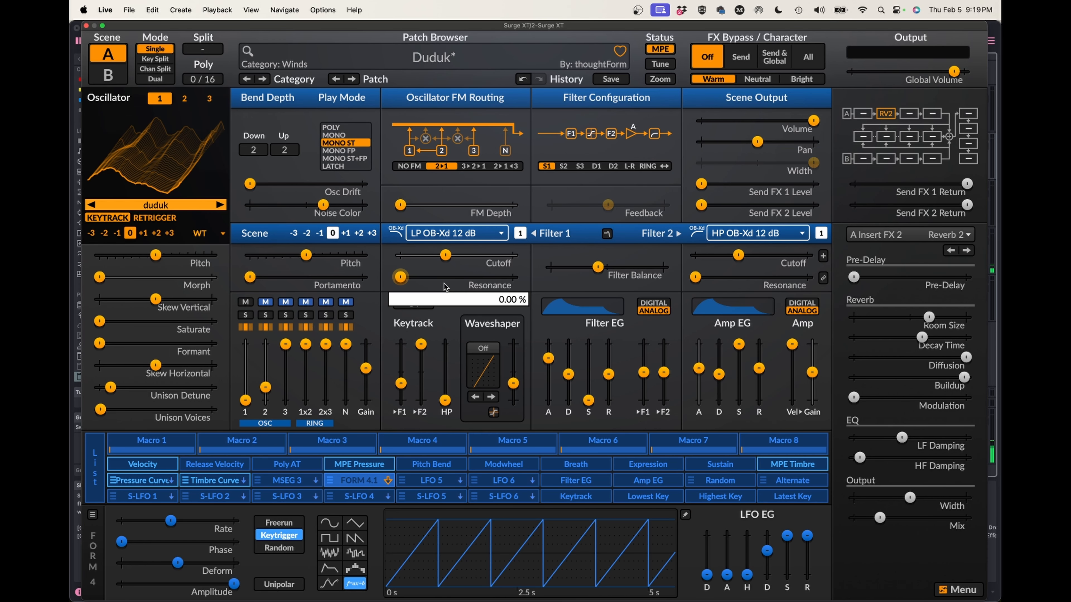
Load the Formula Modulator tutorial patch "12 A Slew Limiter".
{"action": "left_click", "coordinate": [411, 59]}
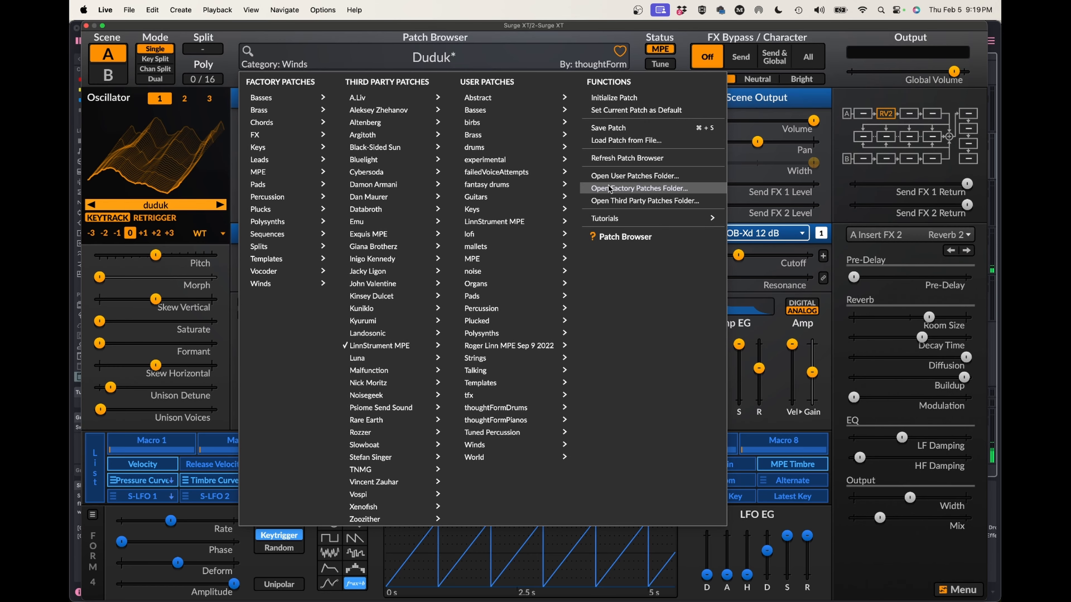
{"action": "mouse_move", "coordinate": [611, 220]}
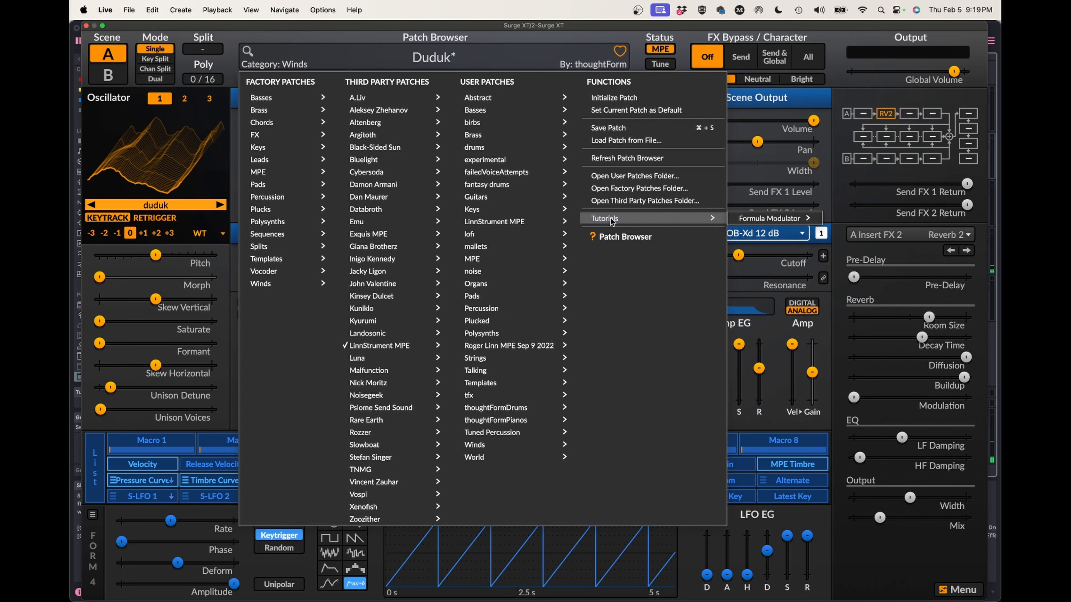
{"action": "mouse_move", "coordinate": [767, 222]}
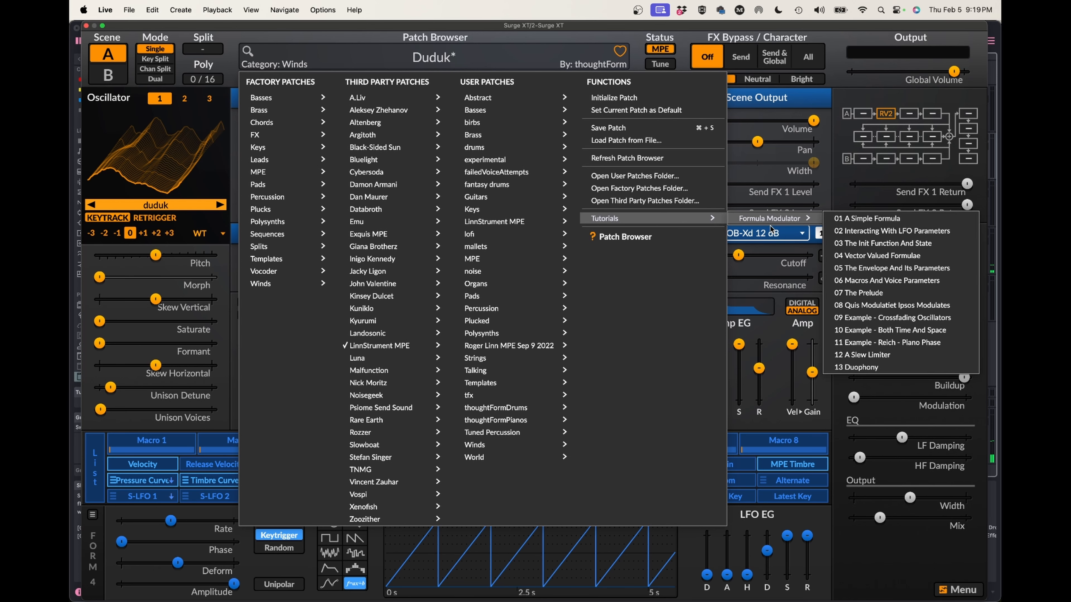
{"action": "left_click", "coordinate": [857, 355]}
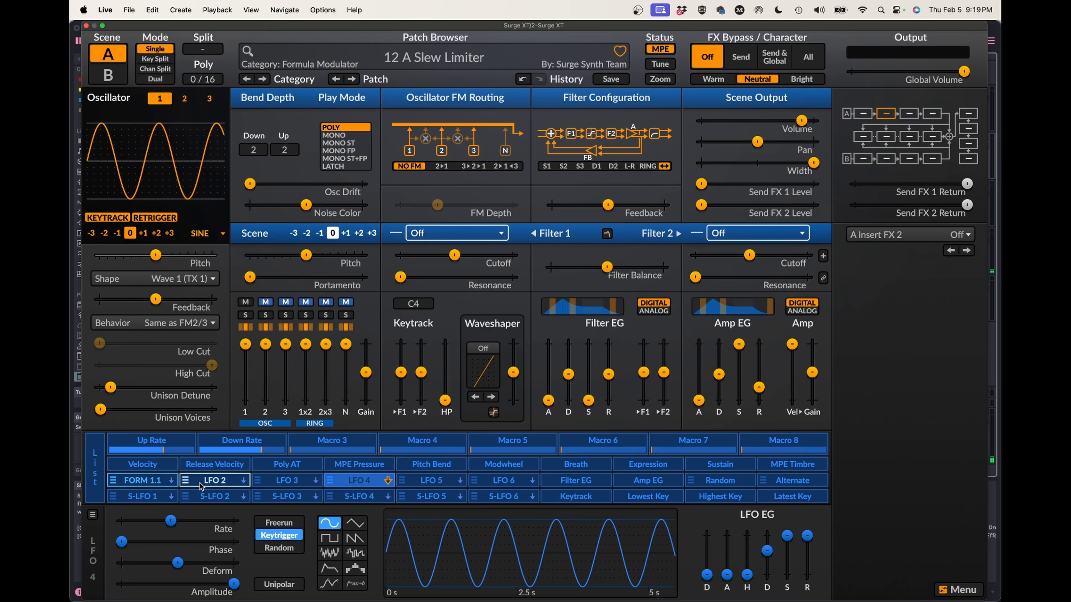
Select FORM 1.1 and examine the slew limiter code behind it.
{"action": "left_click", "coordinate": [144, 482]}
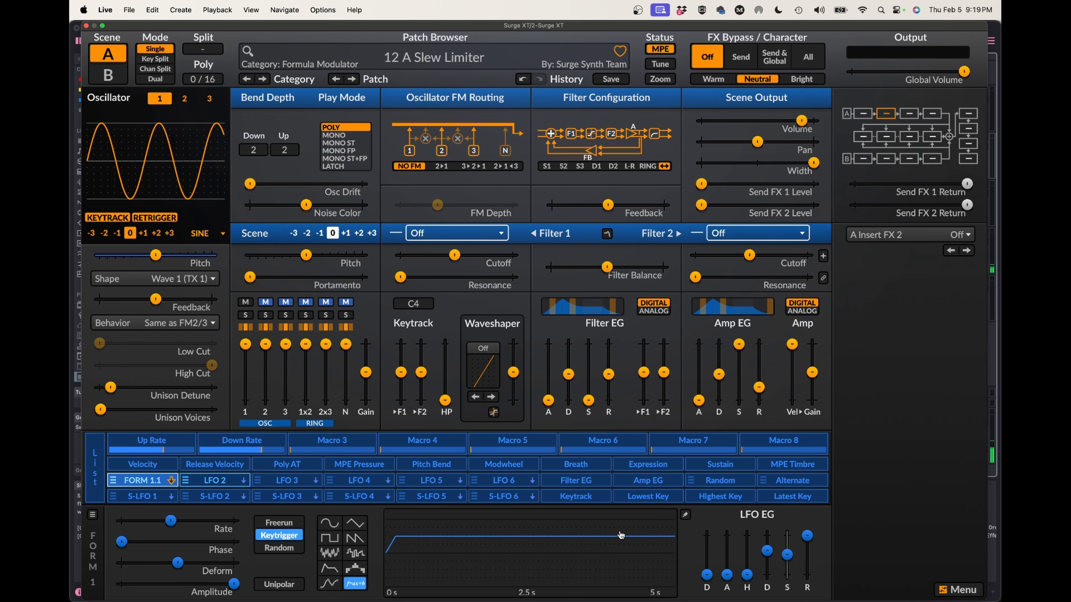
{"action": "left_click", "coordinate": [685, 514]}
{"action": "scroll", "coordinate": [412, 275], "scroll_direction": "down", "scroll_amount": 7}
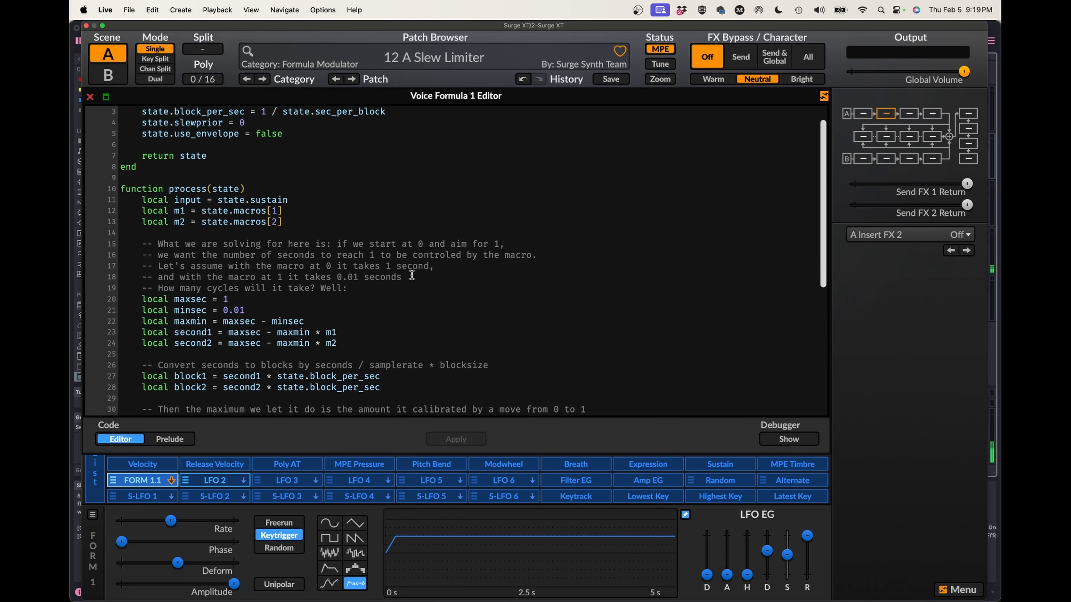
{"action": "scroll", "coordinate": [412, 275], "scroll_direction": "up", "scroll_amount": 7}
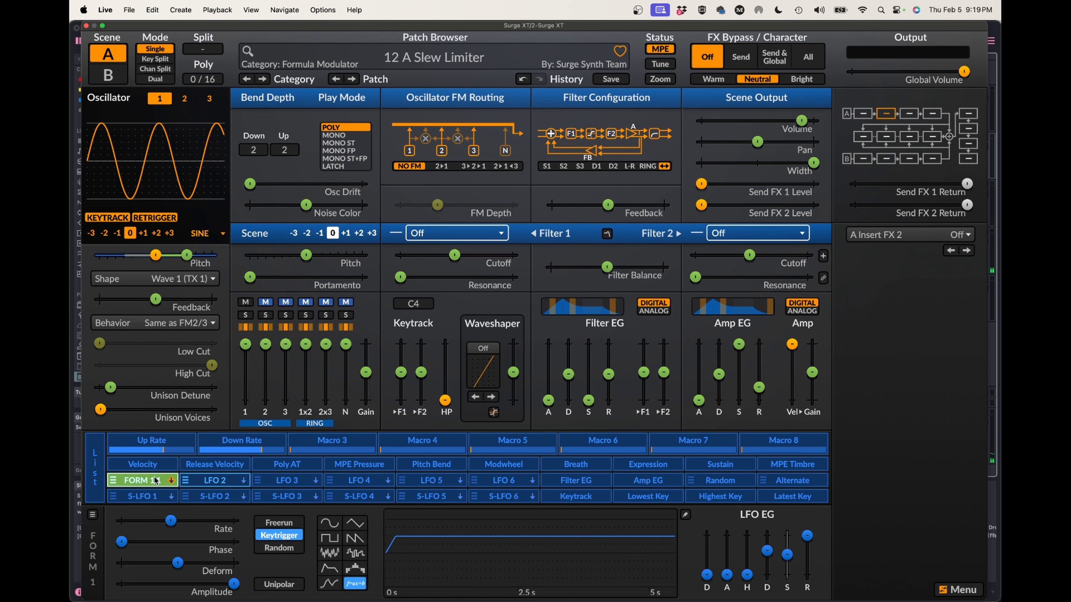
{"action": "left_click", "coordinate": [685, 515]}
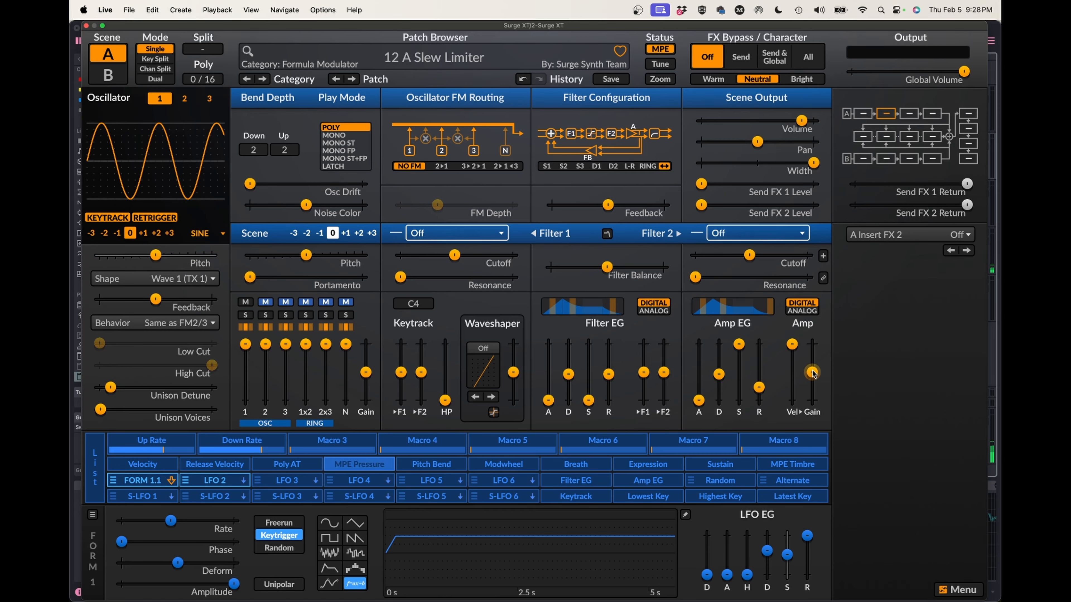
Lower the amp gain slightly and review the init and process functions in the Voice Formula 1 code.
{"action": "left_click_drag", "start_coordinate": [812, 373], "coordinate": [812, 387]}
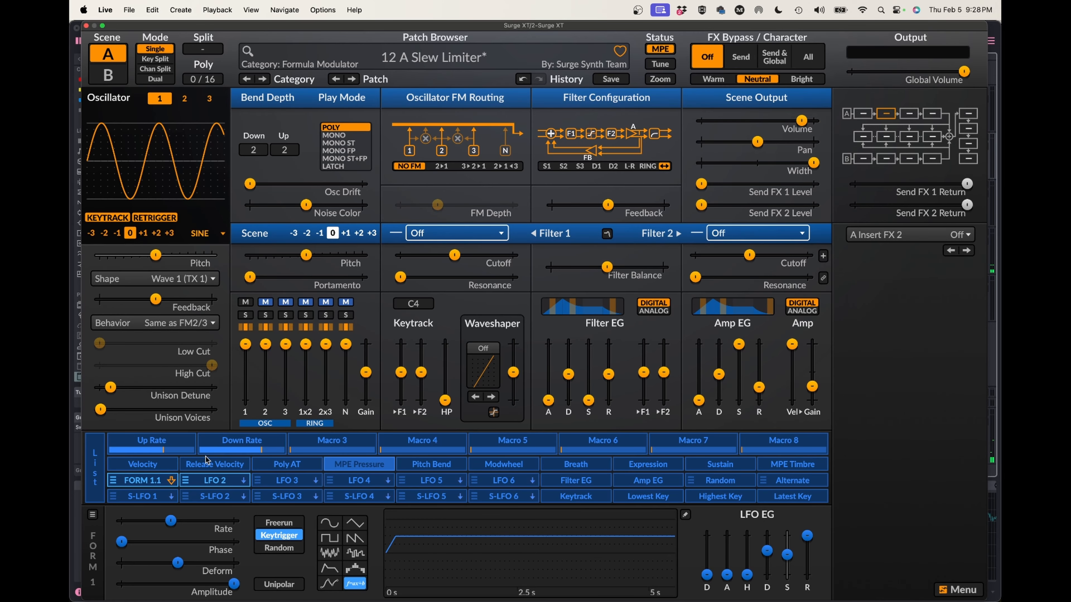
{"action": "left_click", "coordinate": [684, 515]}
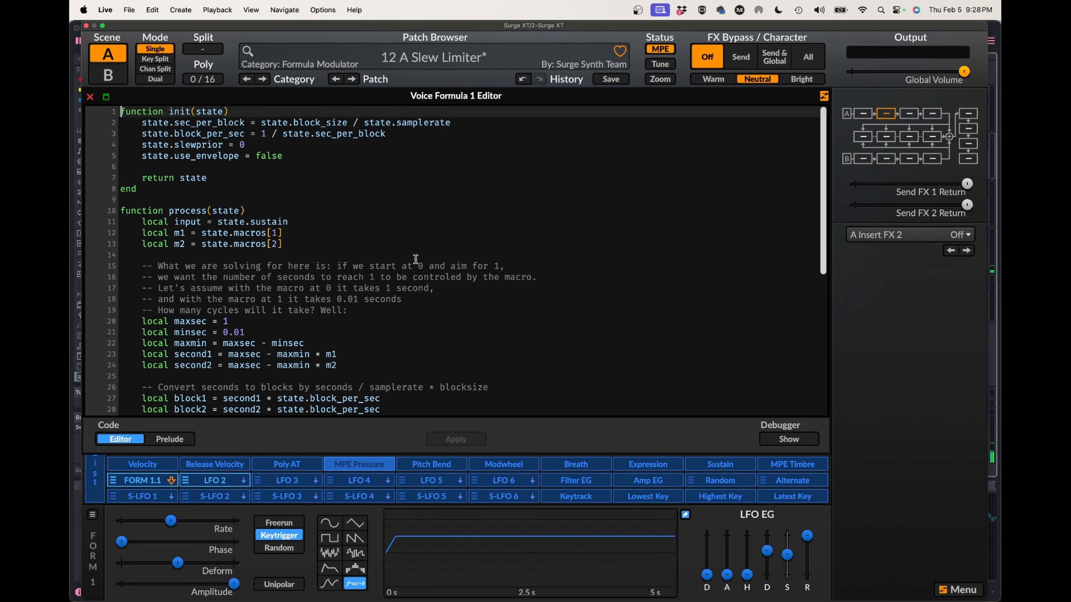
{"action": "scroll", "coordinate": [416, 260], "scroll_direction": "down", "scroll_amount": 5}
{"action": "scroll", "coordinate": [415, 259], "scroll_direction": "up", "scroll_amount": 5}
{"action": "left_click", "coordinate": [91, 97]}
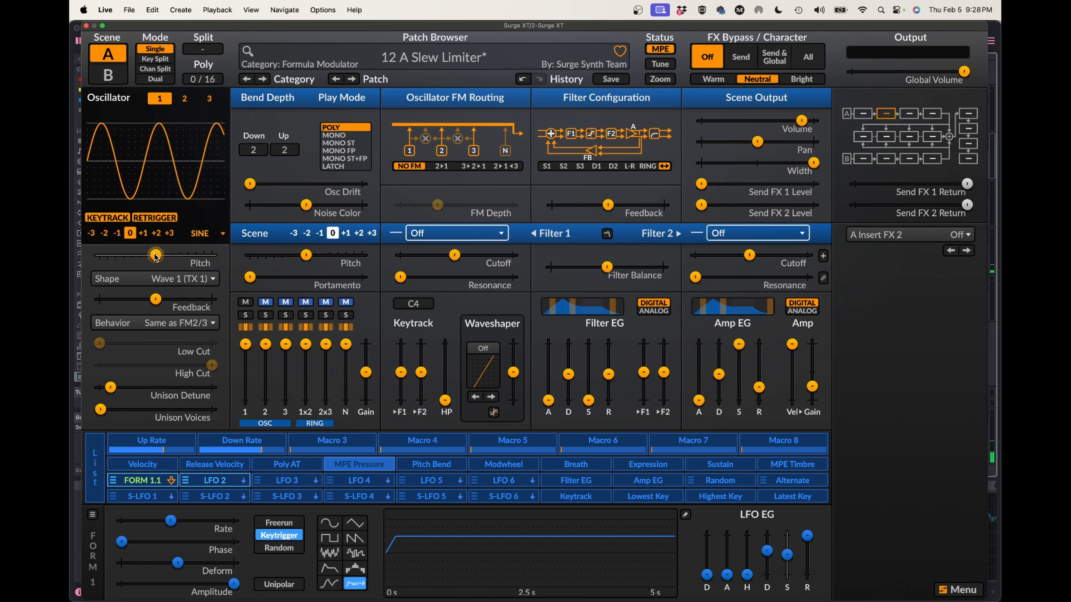
Check oscillator 1's pitch modulation, inspect LFO 2's waveform, and return to the FORM 1.1 settings.
{"action": "mouse_move", "coordinate": [156, 256]}
{"action": "left_click", "coordinate": [223, 485]}
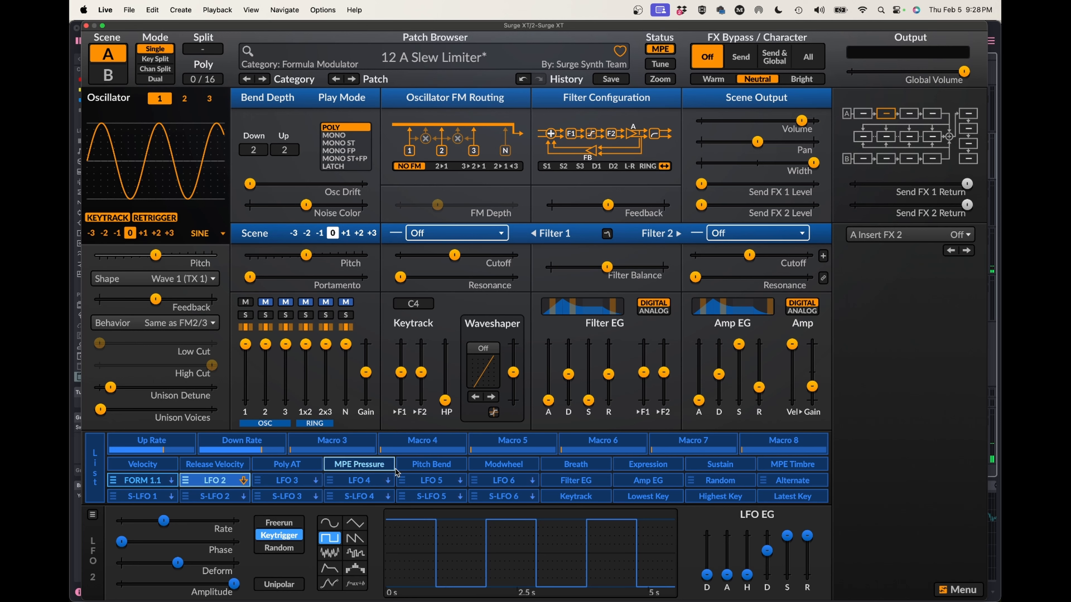
{"action": "left_click", "coordinate": [143, 480]}
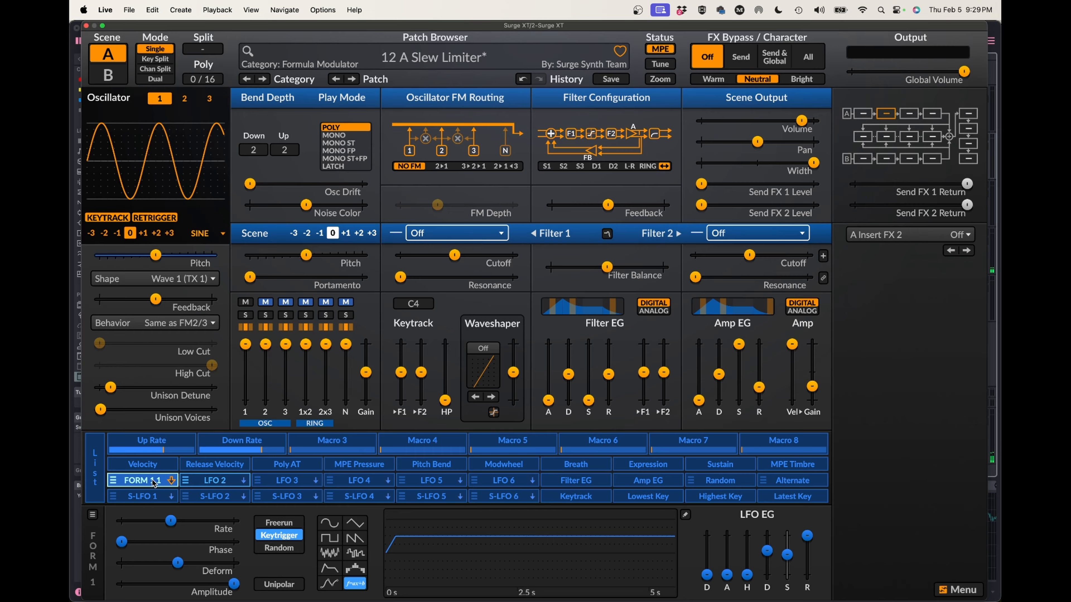
{"action": "left_click", "coordinate": [682, 513]}
{"action": "left_click", "coordinate": [682, 512]}
Try a square wave shape on LFO 1 and undo the change.
{"action": "left_click", "coordinate": [336, 539]}
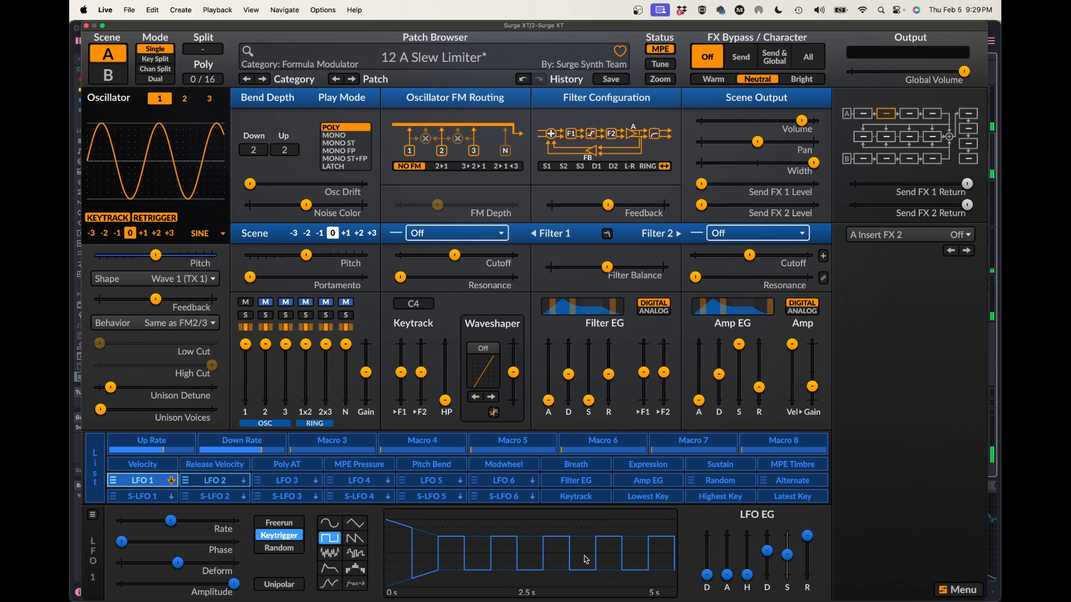
{"action": "key", "text": "super+z"}
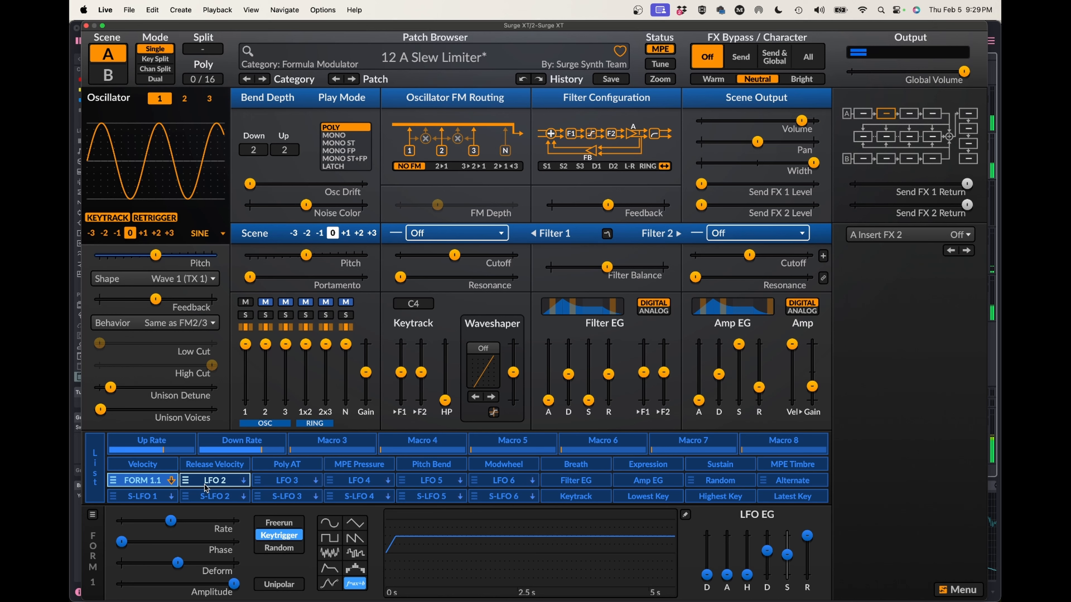
Raise the Up Rate macro to its maximum and lower the Down Rate macro to about a quarter.
{"action": "left_click", "coordinate": [212, 482]}
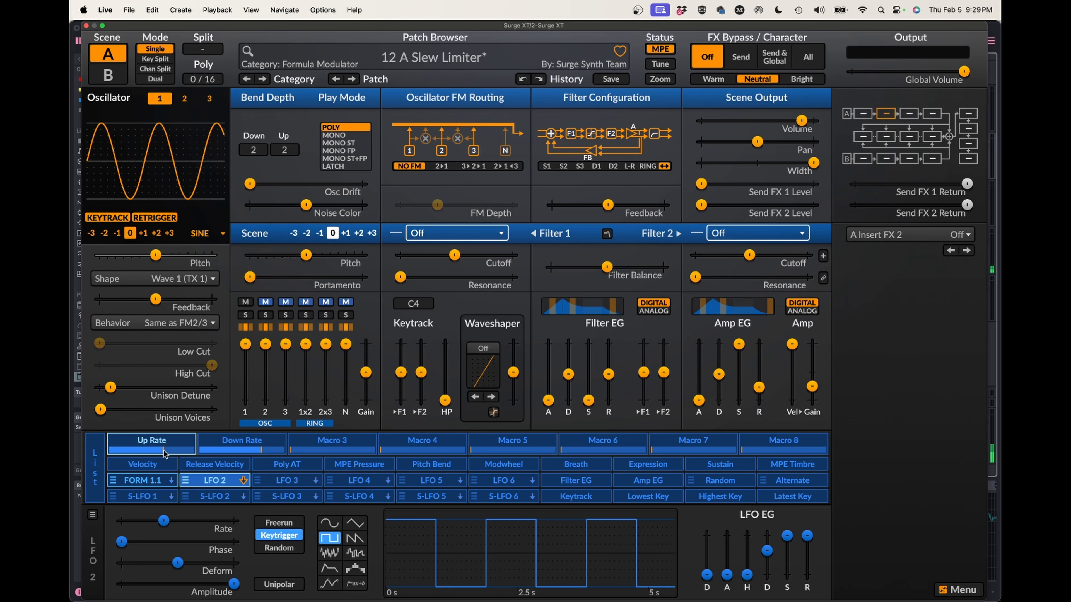
{"action": "left_click_drag", "start_coordinate": [164, 451], "coordinate": [192, 450]}
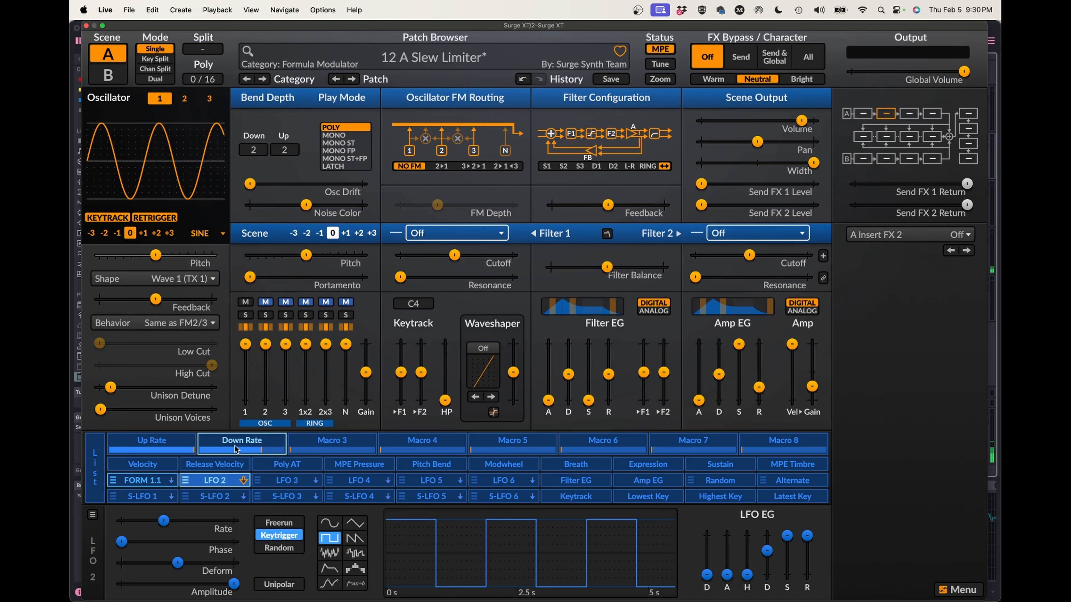
{"action": "left_click_drag", "start_coordinate": [241, 443], "coordinate": [242, 460]}
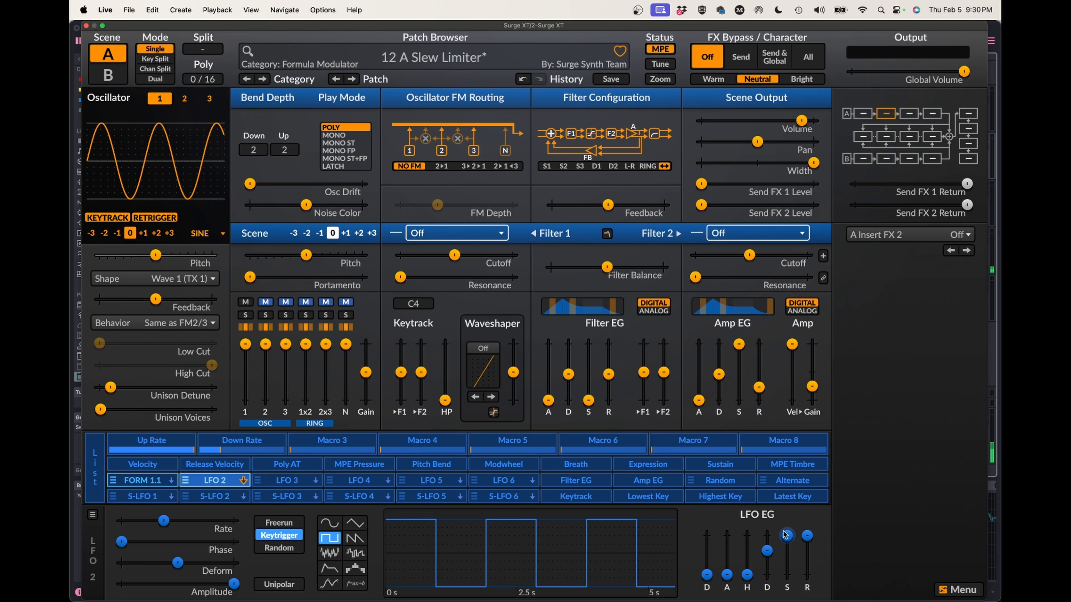
Set FORM 1.1's envelope sustain to 0% and remove the LFO 2 modulation from it.
{"action": "left_click", "coordinate": [143, 480]}
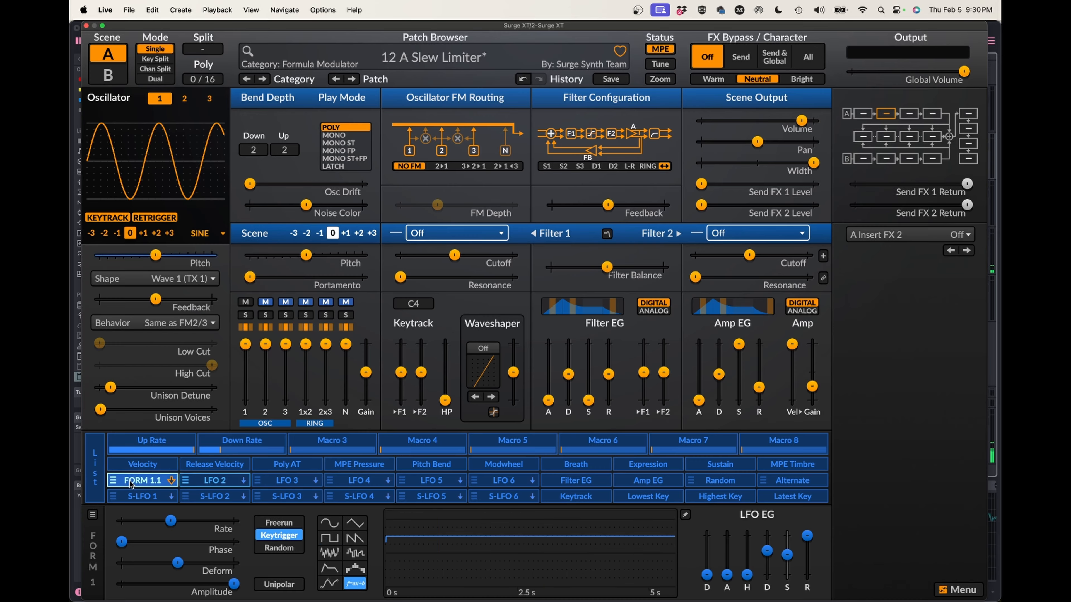
{"action": "mouse_move", "coordinate": [789, 556]}
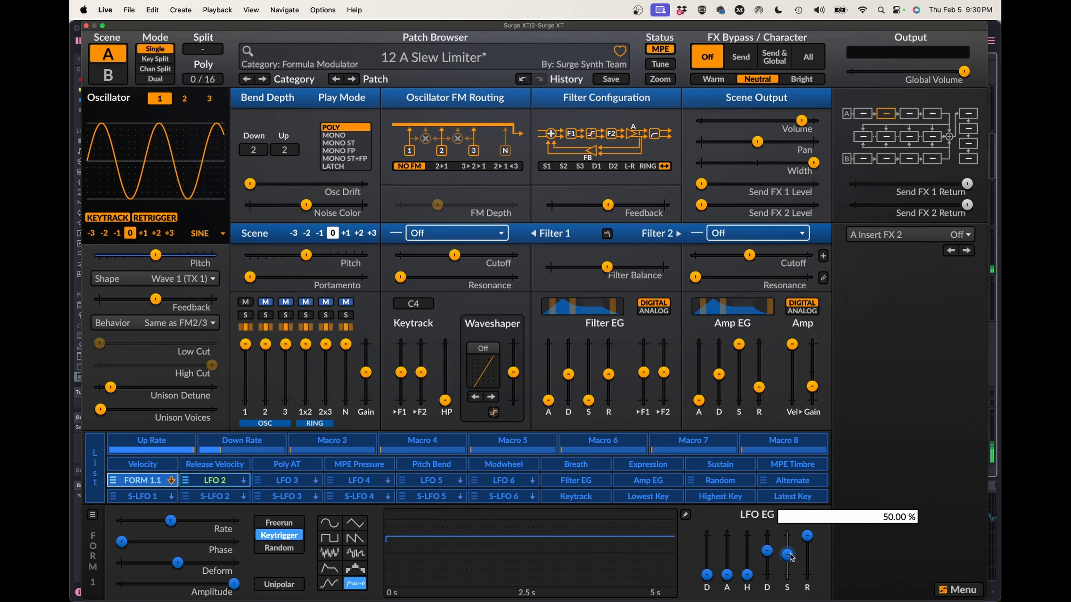
{"action": "left_click_drag", "start_coordinate": [789, 556], "coordinate": [787, 575]}
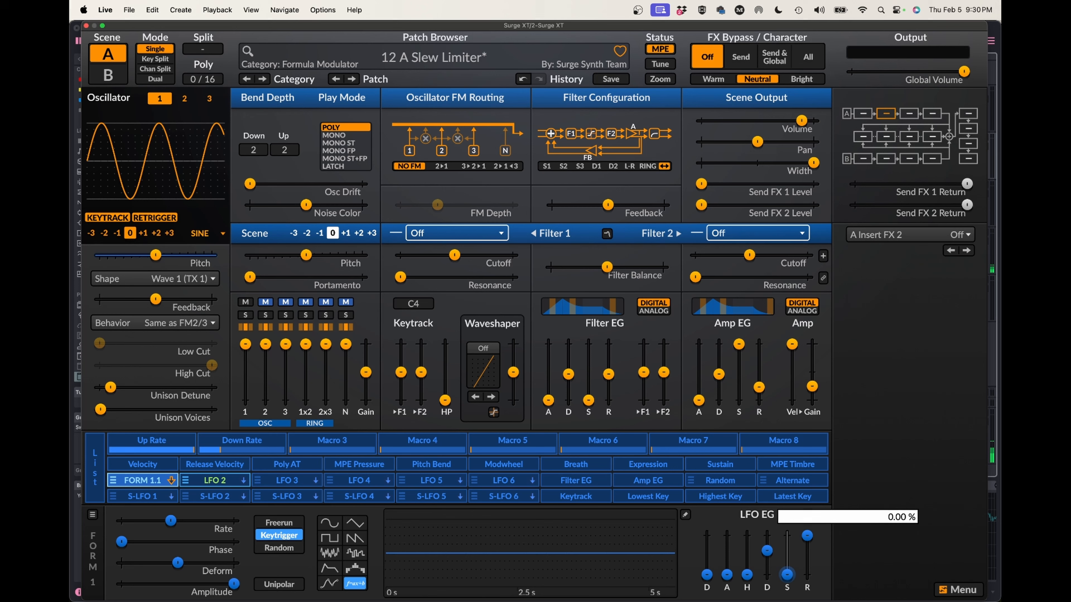
{"action": "right_click", "coordinate": [787, 575]}
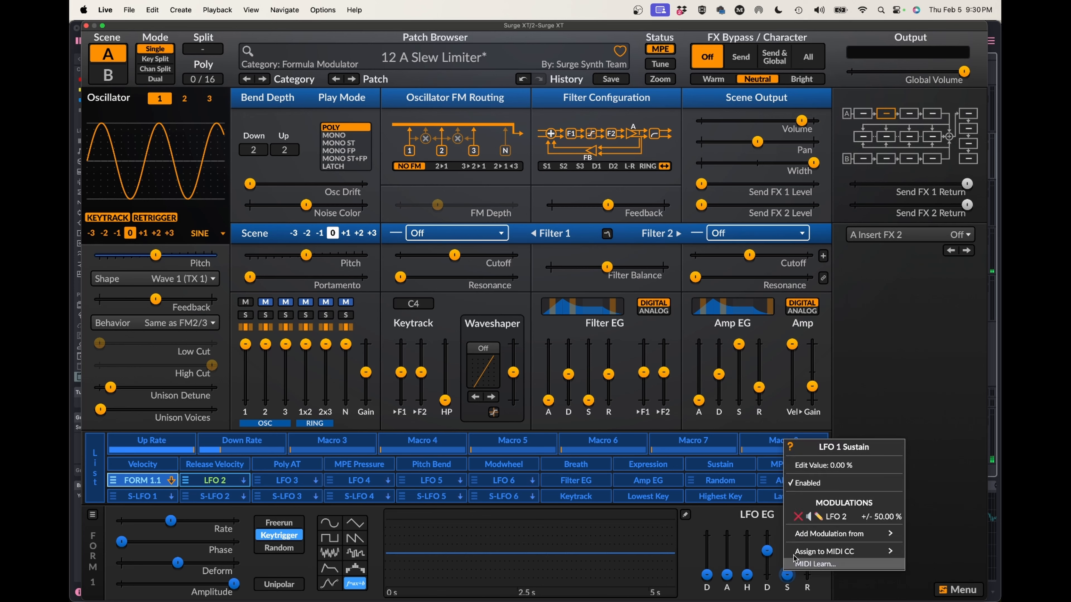
{"action": "left_click", "coordinate": [799, 517]}
Modulate FORM 1.1's envelope sustain with MPE Pressure at full depth.
{"action": "left_click", "coordinate": [364, 468]}
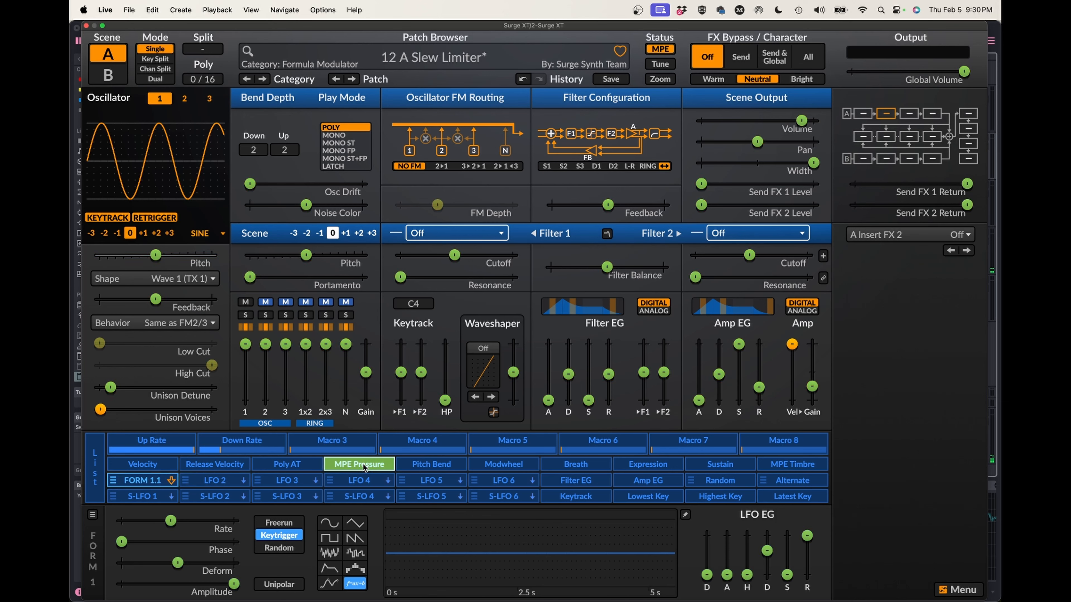
{"action": "left_click_drag", "start_coordinate": [787, 575], "coordinate": [787, 535]}
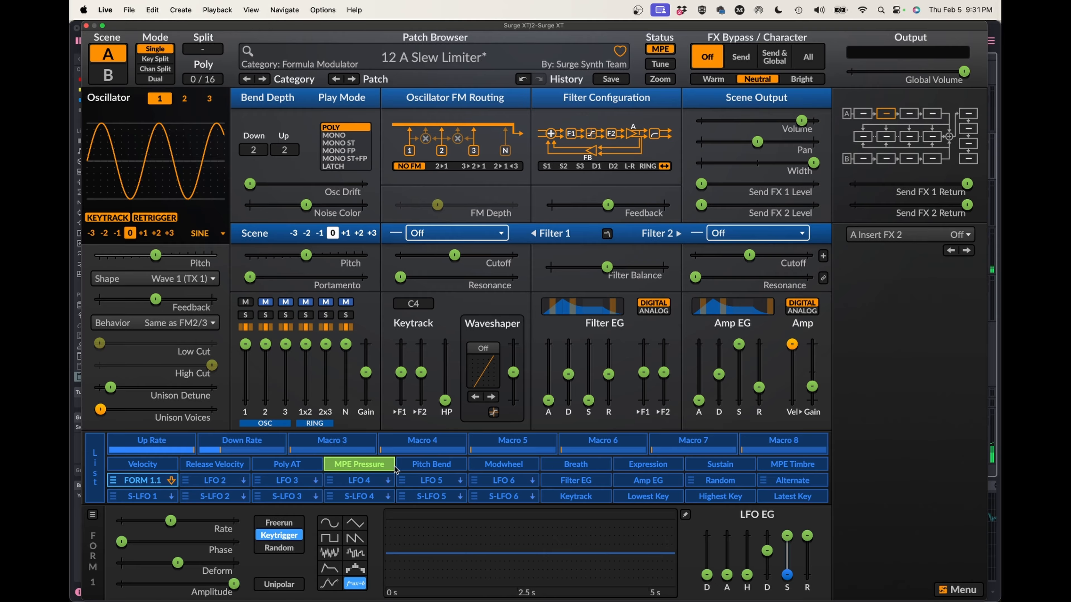
{"action": "left_click", "coordinate": [377, 464]}
Lower oscillator 1's mixer level to minimum and modulate it with FORM 1.1 at full depth.
{"action": "left_click_drag", "start_coordinate": [245, 344], "coordinate": [245, 400]}
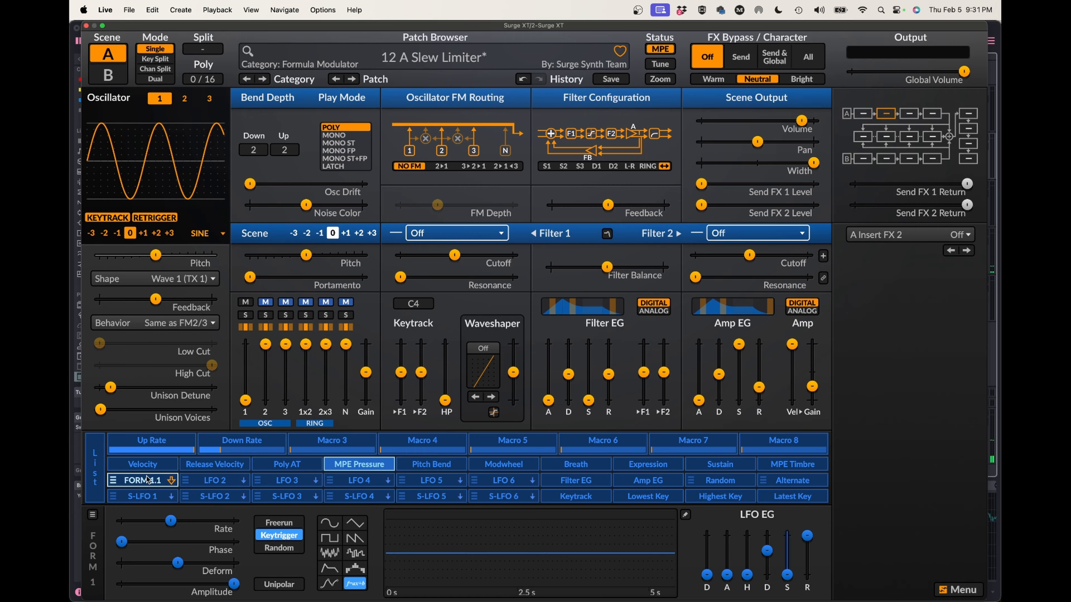
{"action": "left_click", "coordinate": [141, 484]}
{"action": "left_click_drag", "start_coordinate": [245, 400], "coordinate": [245, 344]}
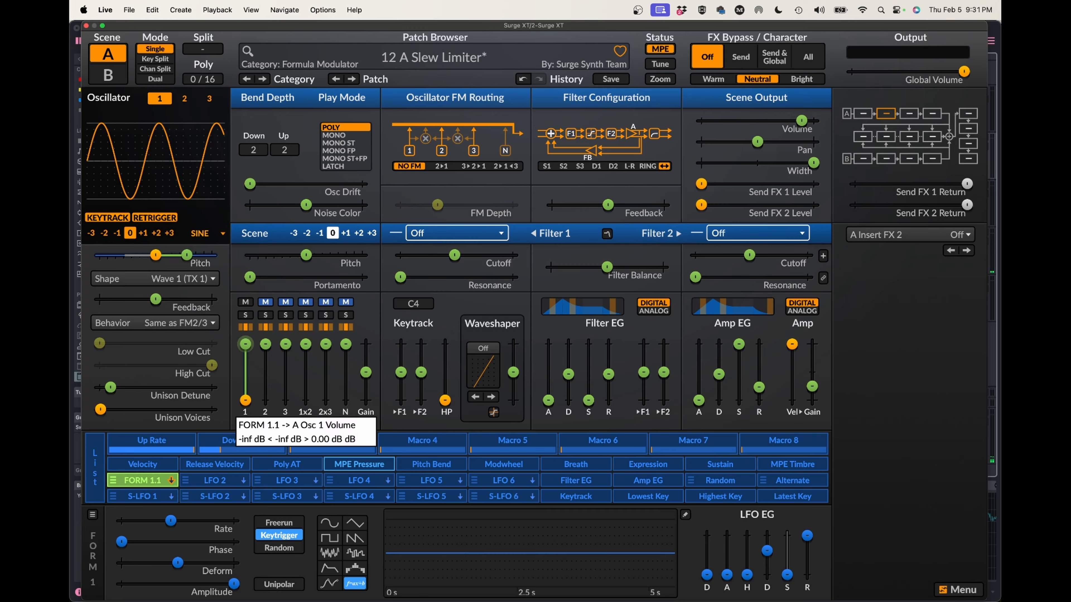
{"action": "left_click", "coordinate": [143, 480]}
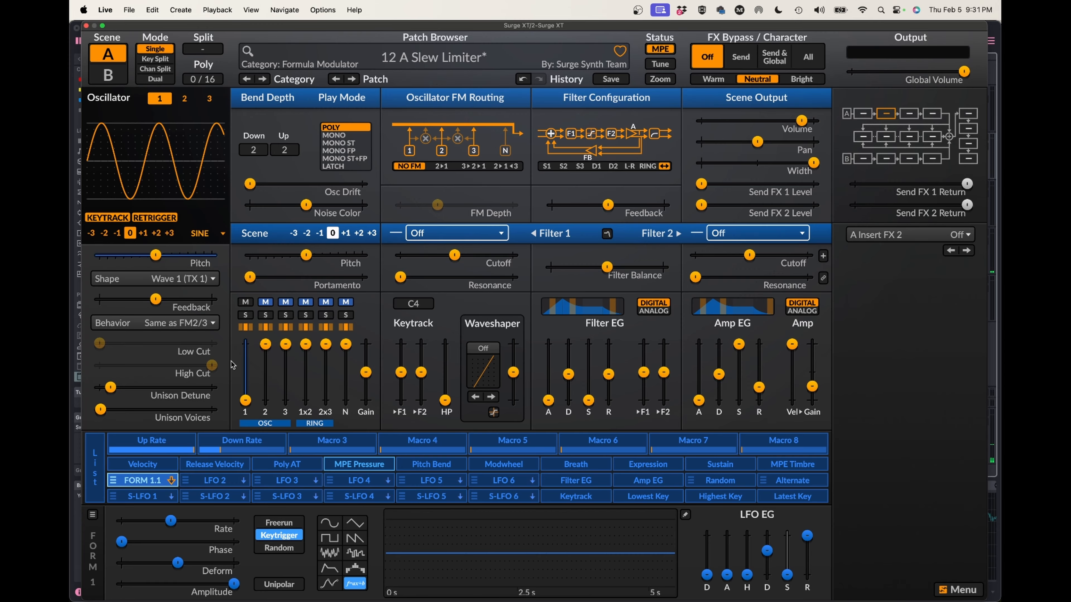
Remove the FORM 1.1 modulation from oscillator 1's pitch and raise the Down Rate macro to its maximum.
{"action": "right_click", "coordinate": [156, 256]}
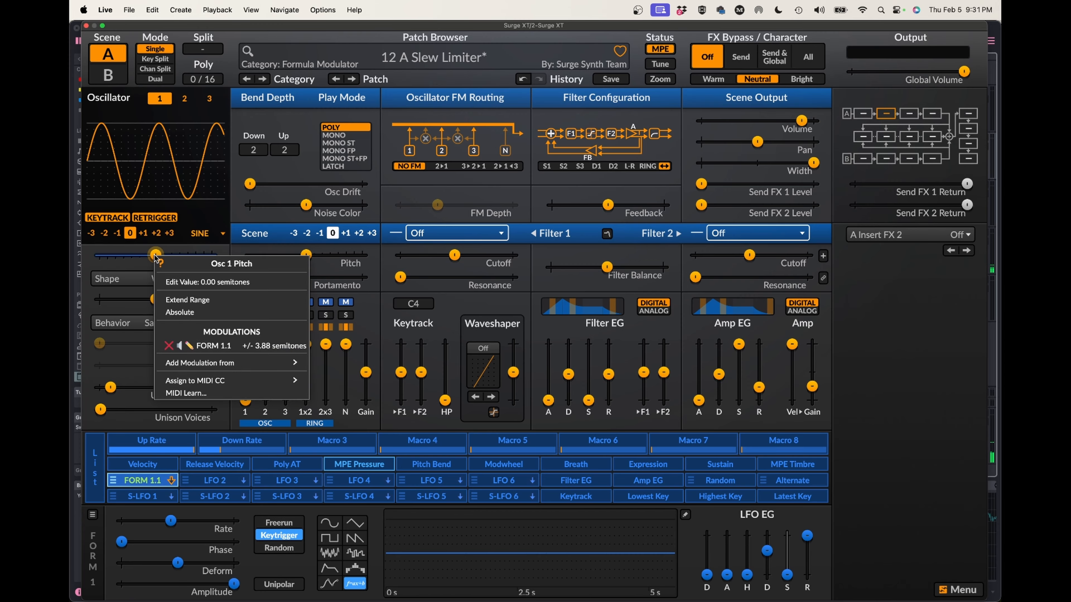
{"action": "left_click", "coordinate": [168, 346]}
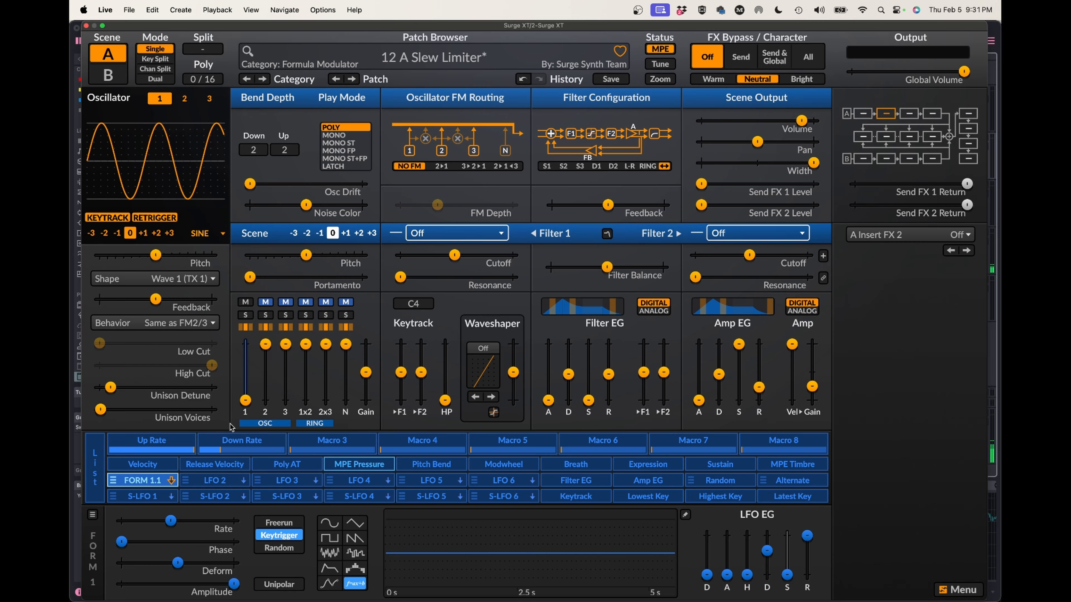
{"action": "left_click_drag", "start_coordinate": [224, 450], "coordinate": [285, 450]}
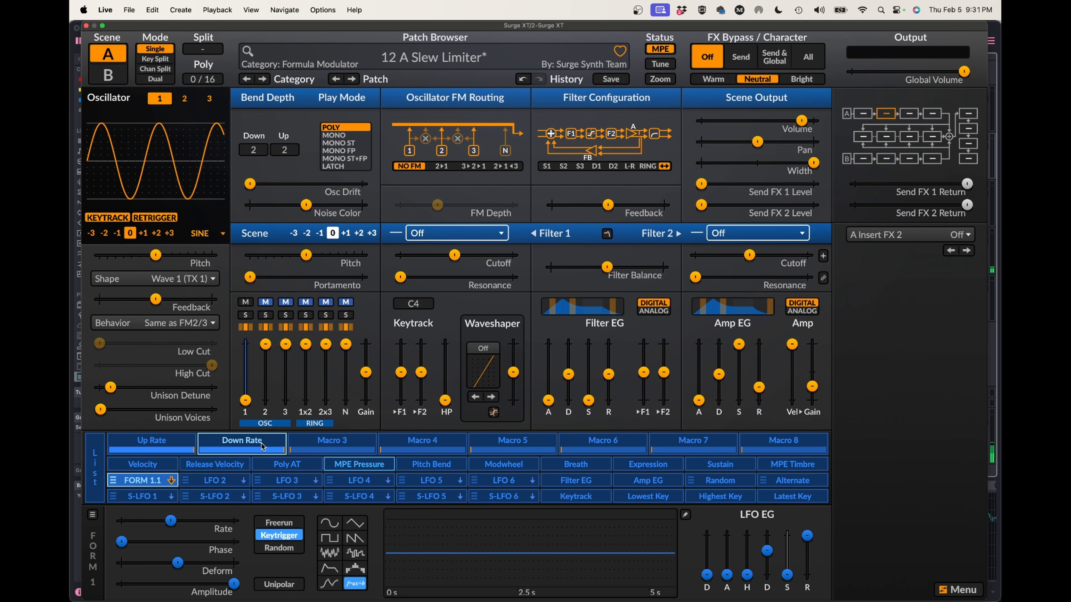
Raise the amp gain slightly and increase oscillator 1's feedback to about two thirds of its positive range.
{"action": "left_click_drag", "start_coordinate": [812, 386], "coordinate": [812, 374]}
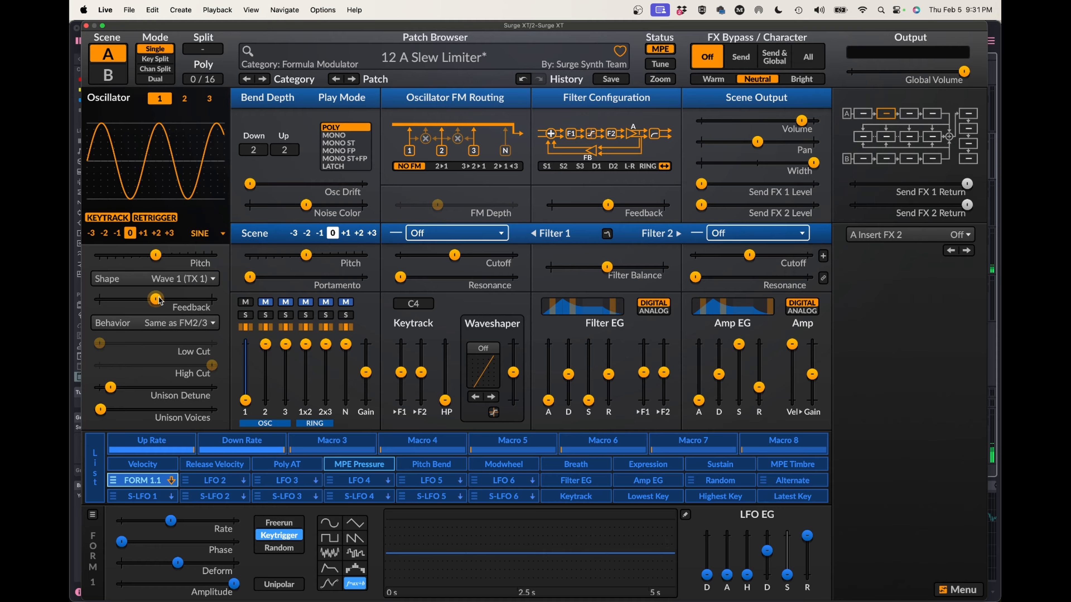
{"action": "mouse_move", "coordinate": [155, 297]}
{"action": "left_click_drag", "start_coordinate": [155, 299], "coordinate": [193, 300]}
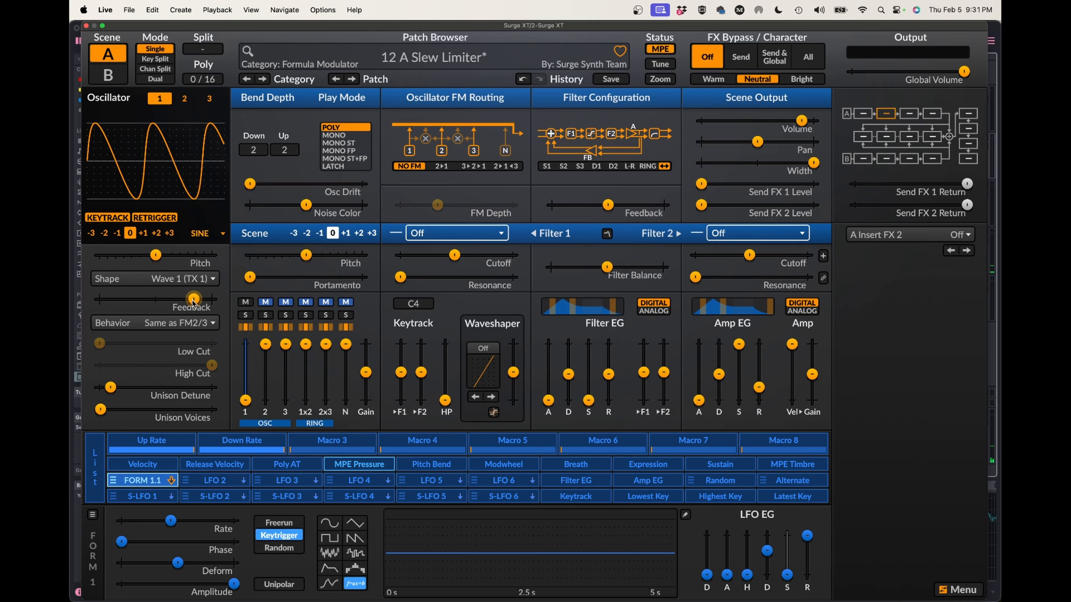
{"action": "mouse_move", "coordinate": [192, 300]}
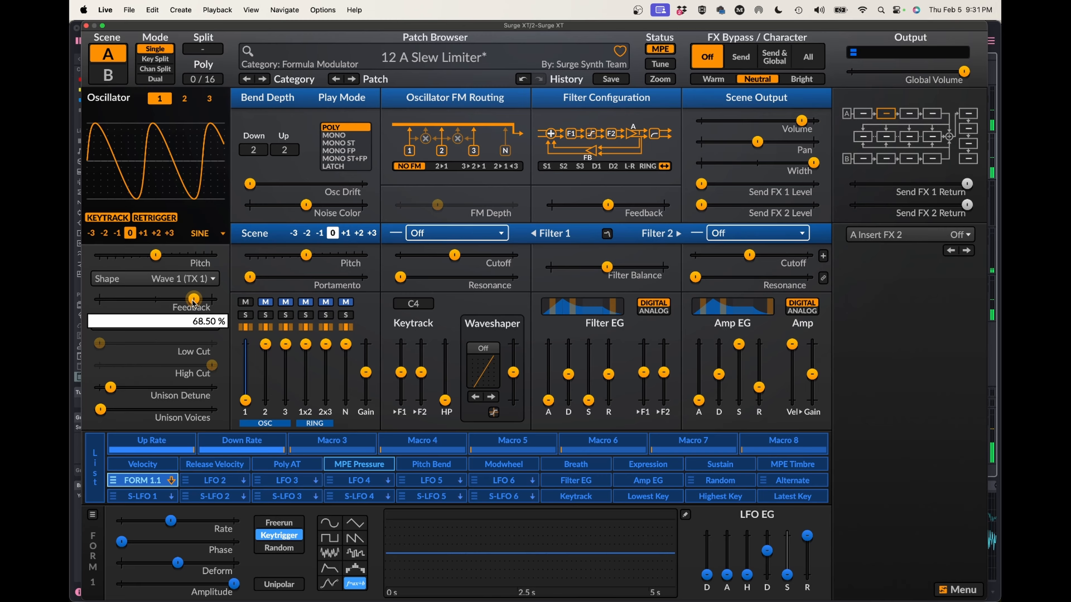
Set the play mode to MONO ST and lower the Down Rate macro to a low setting.
{"action": "left_click", "coordinate": [334, 144]}
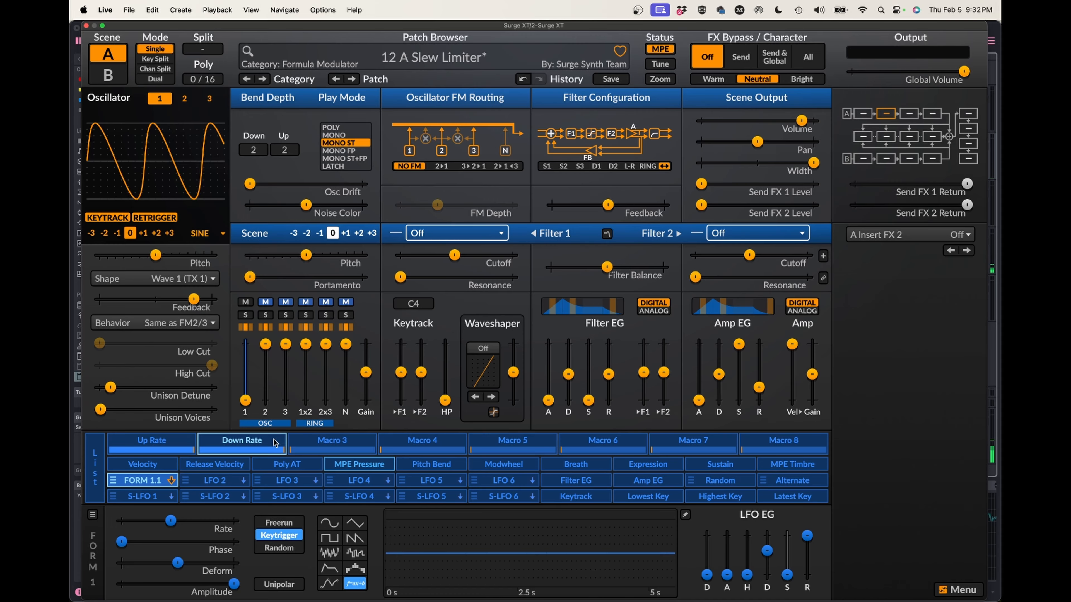
{"action": "left_click_drag", "start_coordinate": [283, 450], "coordinate": [225, 450]}
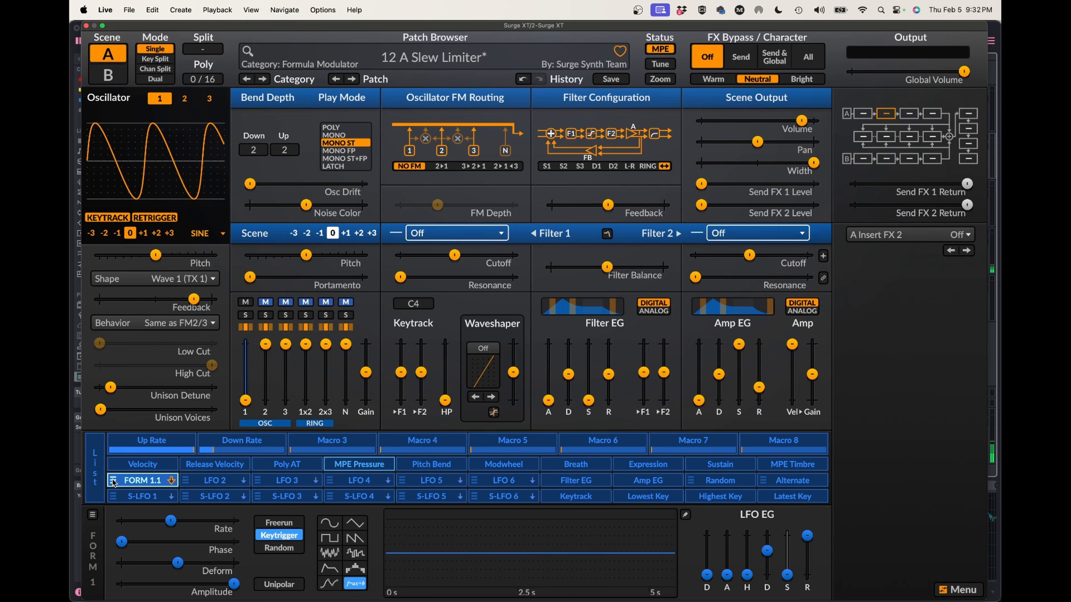
Rename the FORM 1.1 modulator to Slew Limiter.
{"action": "right_click", "coordinate": [141, 483]}
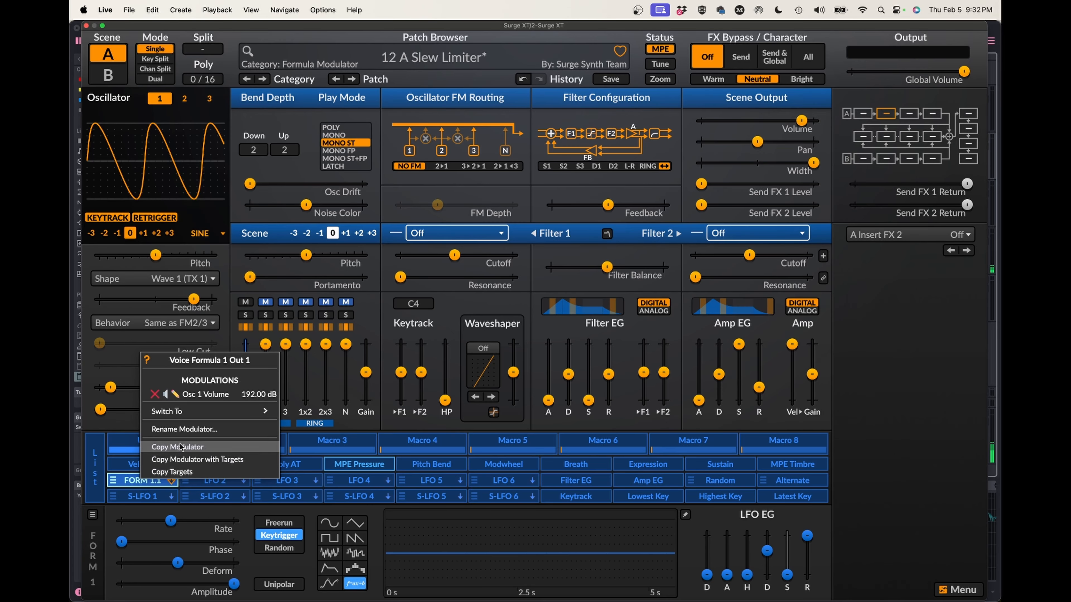
{"action": "left_click", "coordinate": [181, 431]}
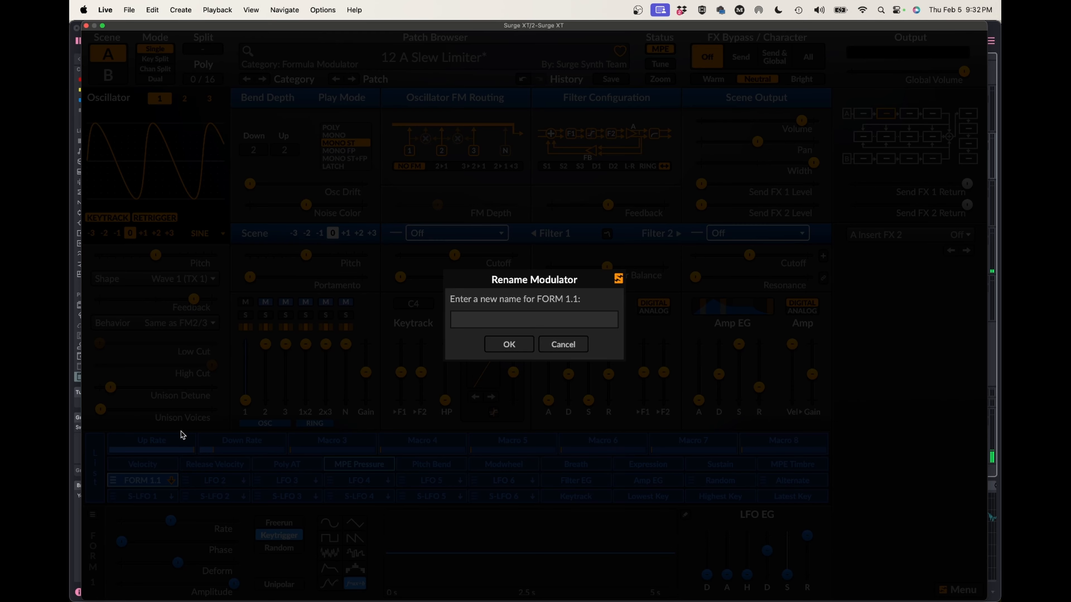
{"action": "type", "text": "Slew Limiter"}
{"action": "key", "text": "Return"}
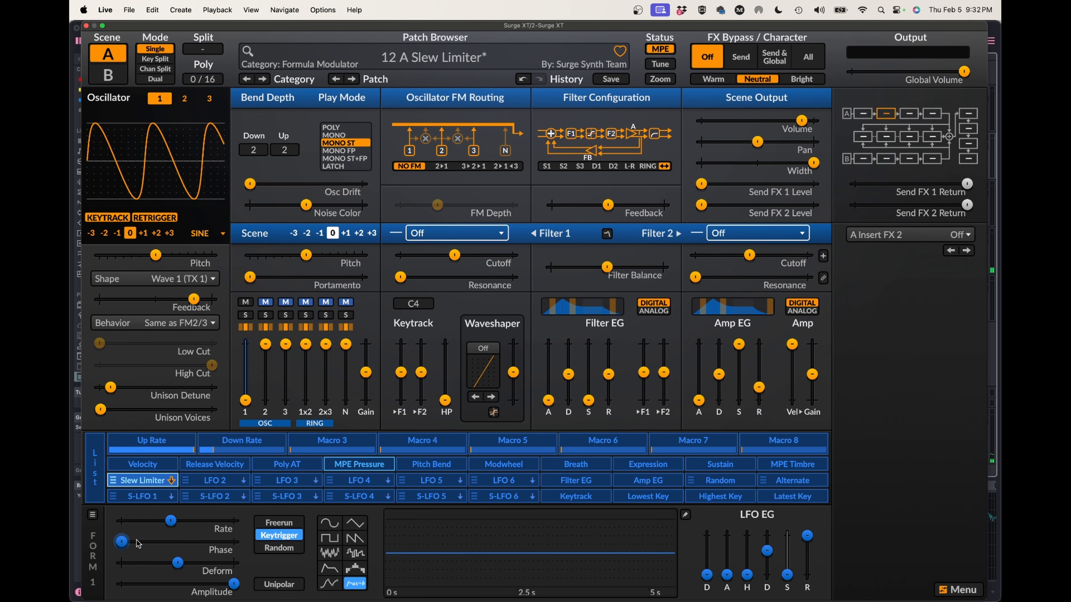
Save the Slew Limiter modulator as a formula preset named Slew Limiter 2.
{"action": "left_click", "coordinate": [92, 514]}
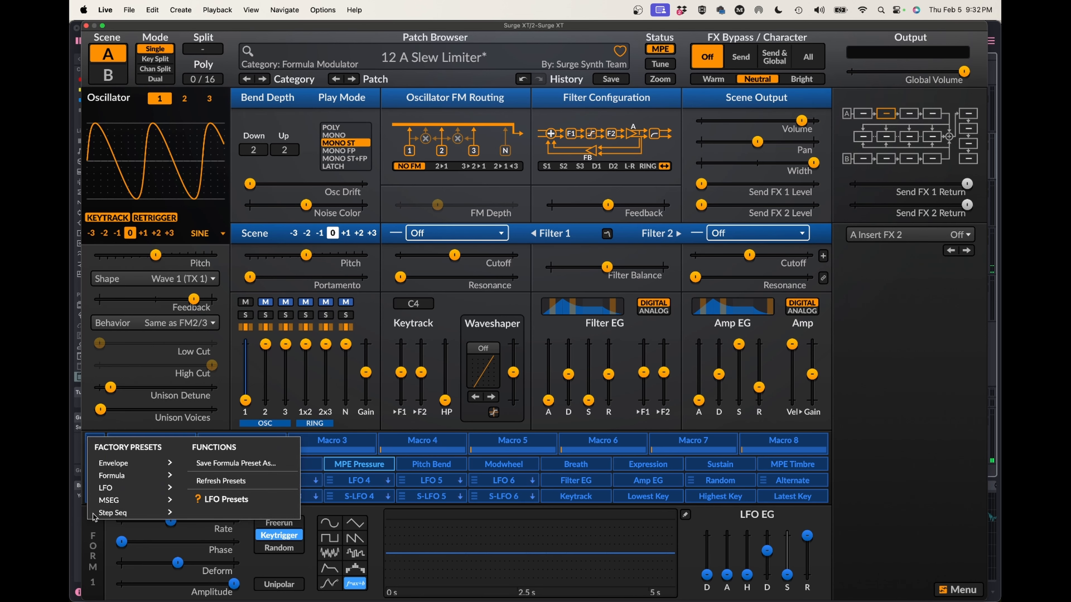
{"action": "left_click", "coordinate": [226, 463]}
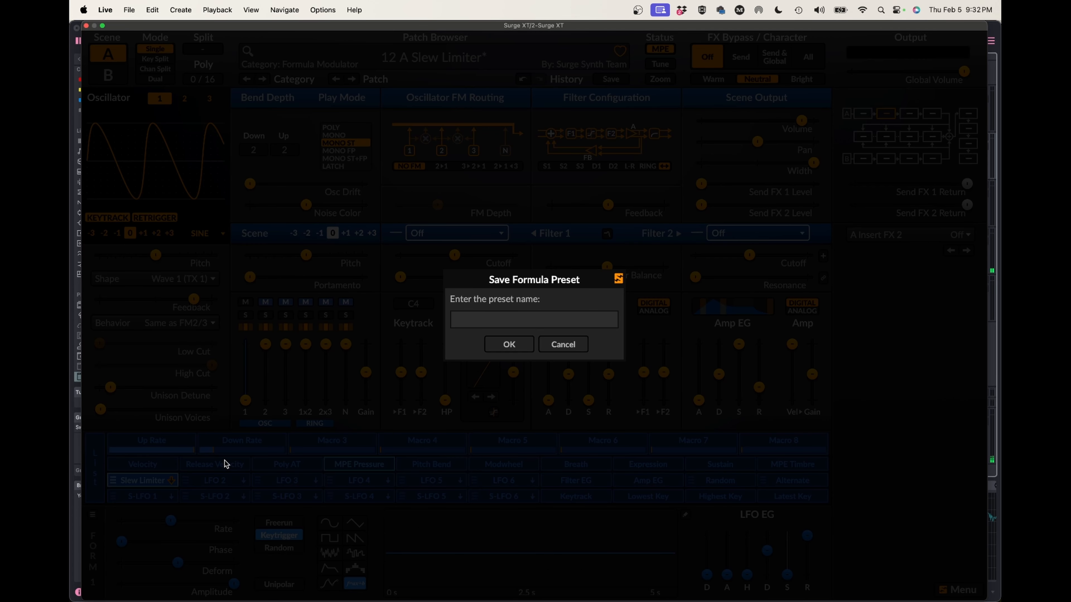
{"action": "type", "text": "S"}
{"action": "type", "text": "ew Limier"}
{"action": "key", "text": "Left"}
{"action": "key", "text": "Left"}
{"action": "type", "text": "t"}
{"action": "key", "text": "Right"}
{"action": "key", "text": "Right"}
{"action": "type", "text": "2"}
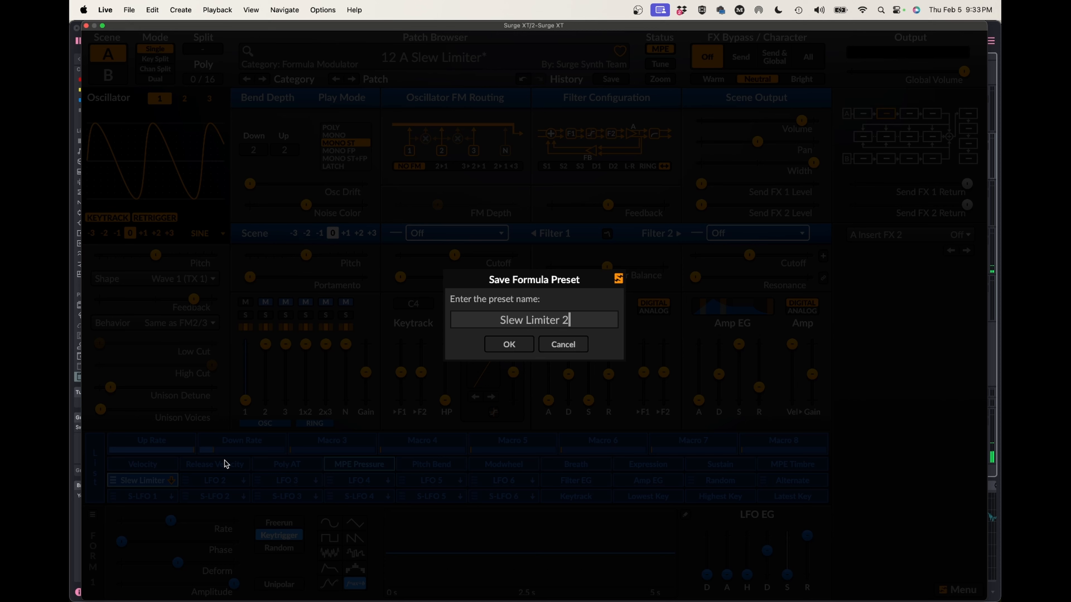
{"action": "left_click", "coordinate": [498, 345]}
Load the Duduk patch from the Winds category and lower its amp gain slightly.
{"action": "left_click", "coordinate": [438, 59]}
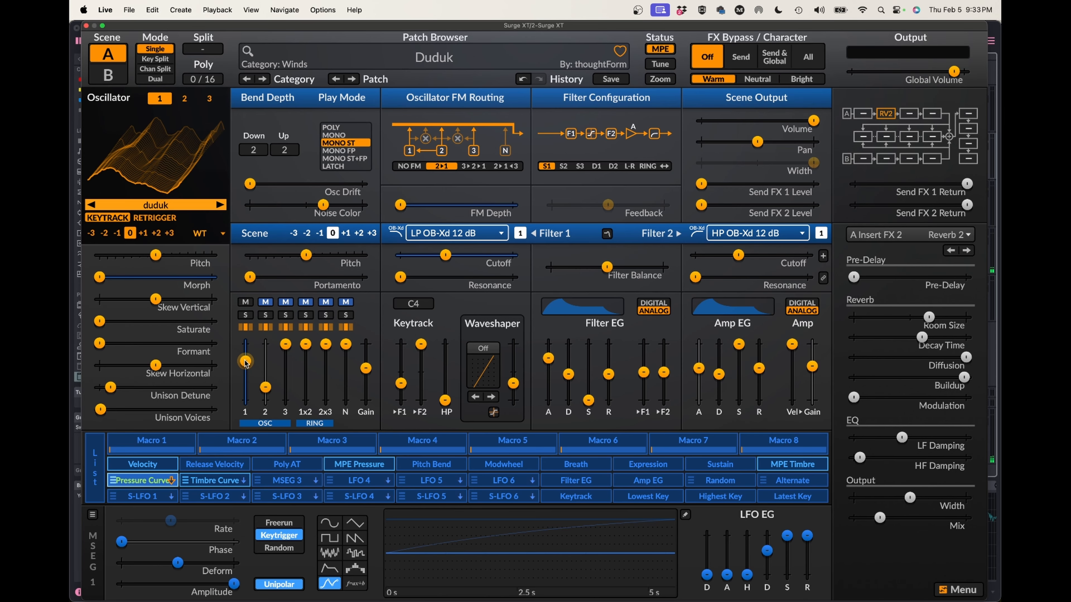
{"action": "mouse_move", "coordinate": [245, 363]}
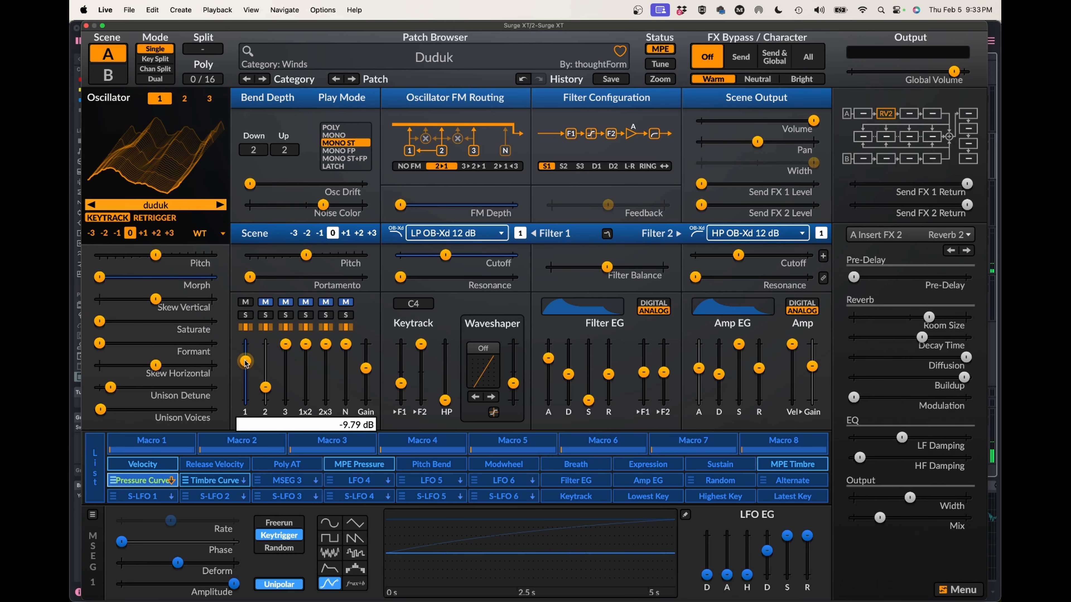
{"action": "double_click", "coordinate": [812, 367]}
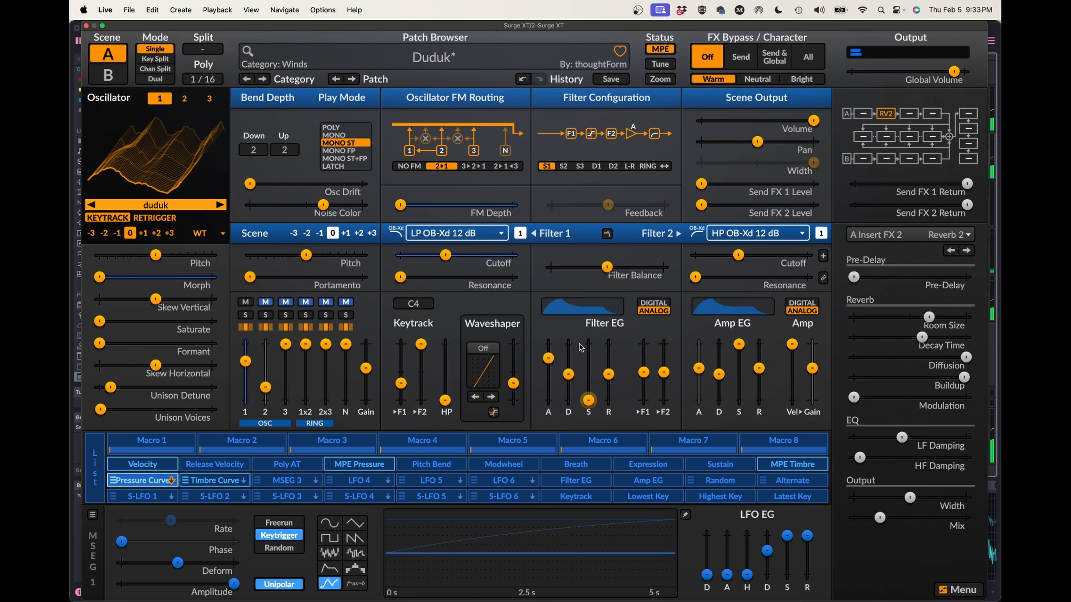
Lower oscillator 1's mixer level to minimum and raise its Pressure Curve modulation to full depth.
{"action": "mouse_move", "coordinate": [247, 362]}
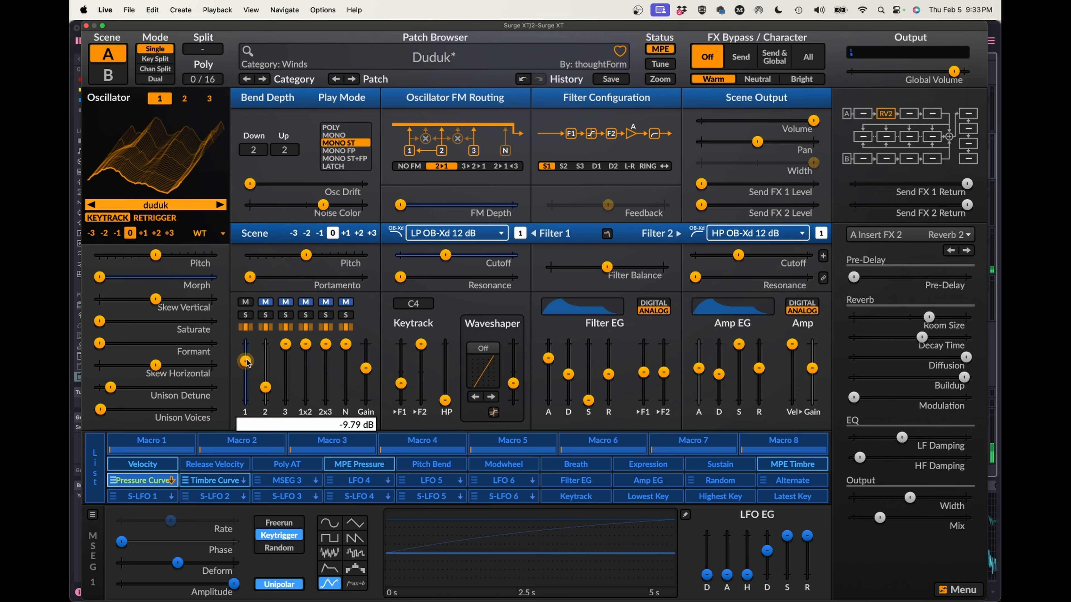
{"action": "left_click_drag", "start_coordinate": [246, 362], "coordinate": [245, 400]}
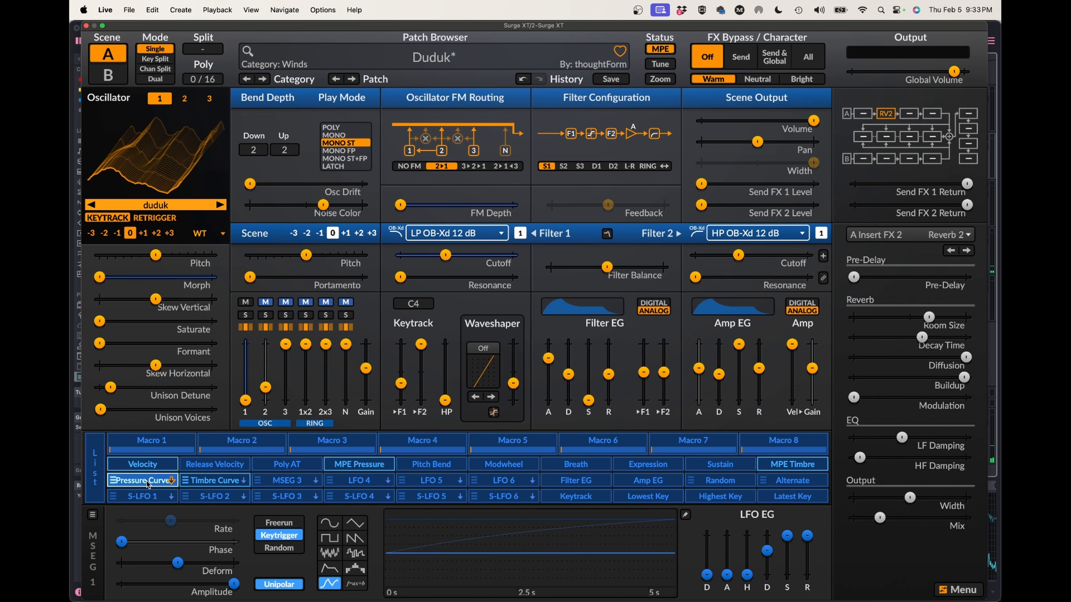
{"action": "left_click", "coordinate": [156, 482]}
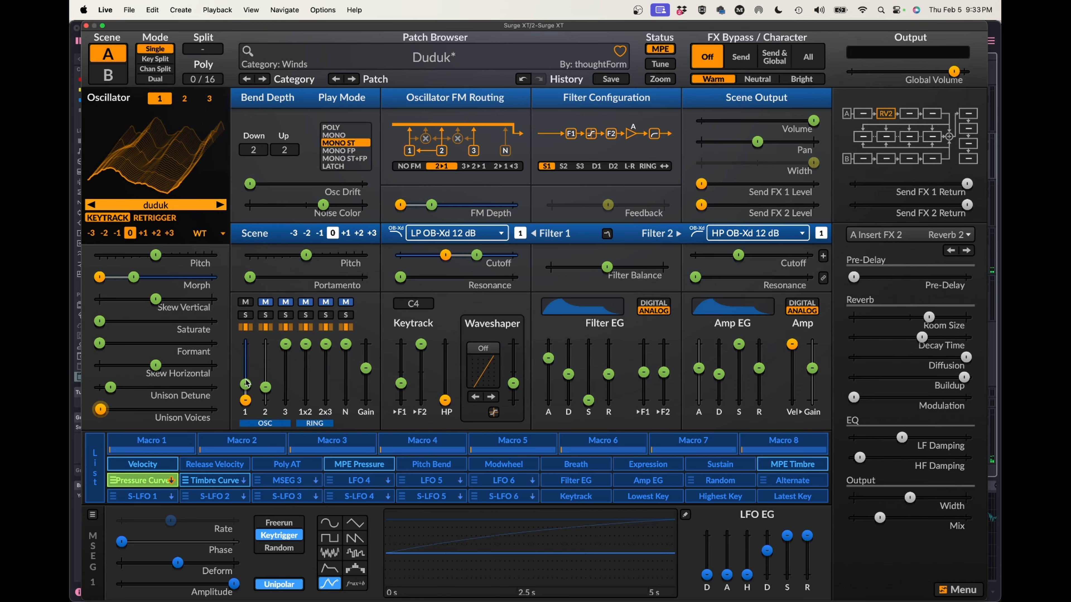
{"action": "left_click_drag", "start_coordinate": [245, 379], "coordinate": [244, 343]}
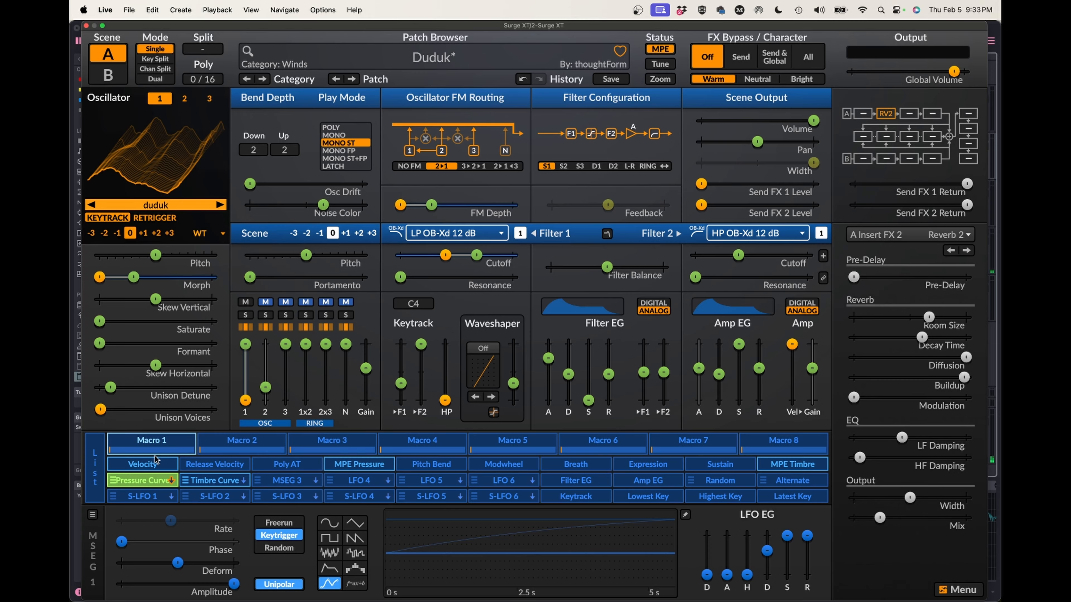
{"action": "left_click", "coordinate": [137, 482]}
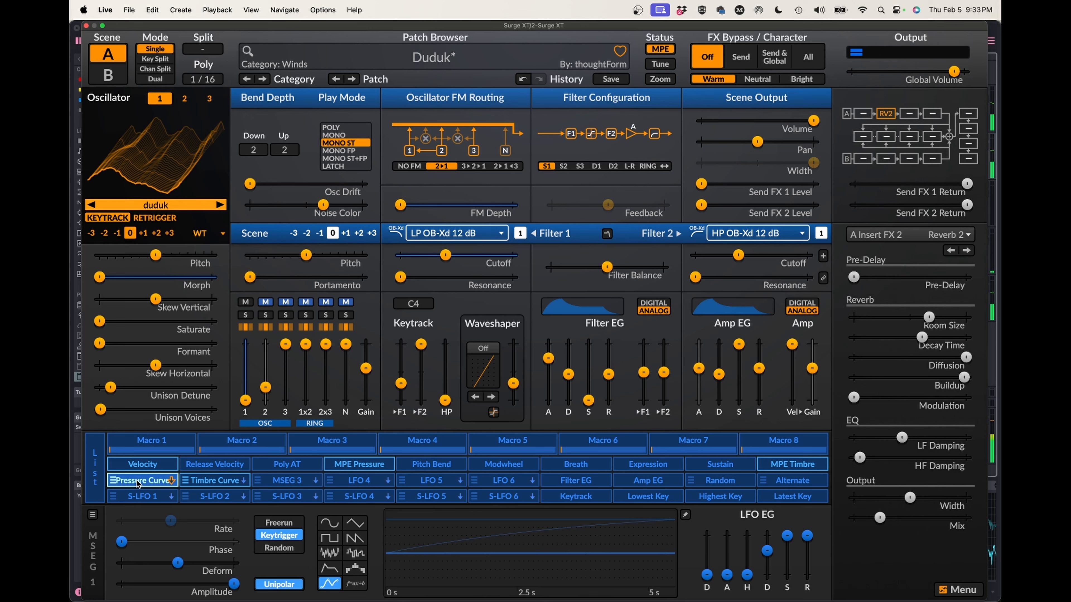
Lower the ring 2x3 mixer level and the amp gain slightly.
{"action": "scroll", "coordinate": [325, 397], "scroll_direction": "down", "scroll_amount": 2}
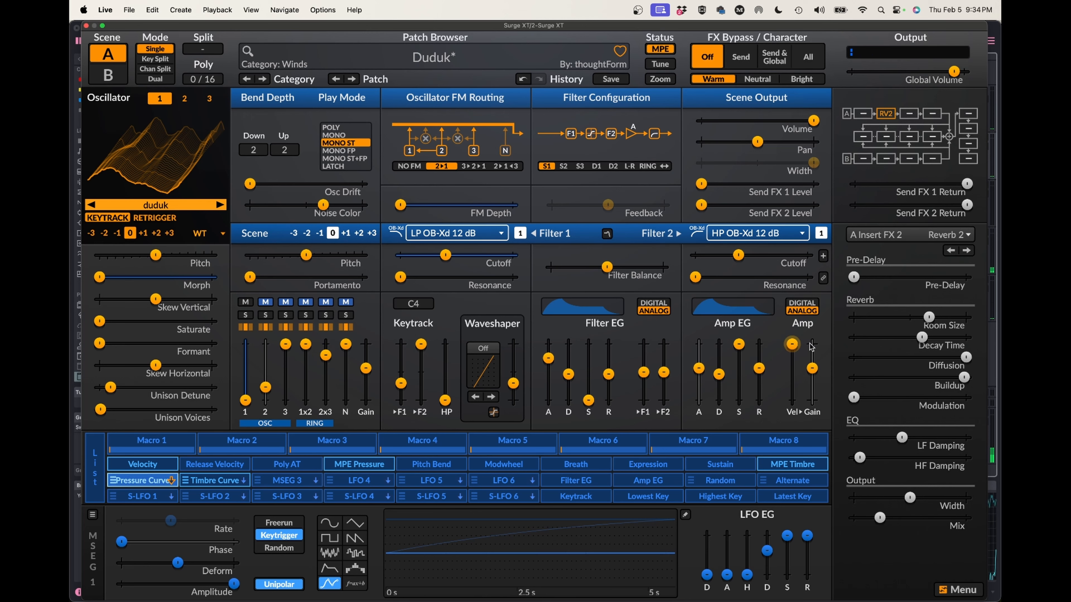
{"action": "scroll", "coordinate": [812, 370], "scroll_direction": "down", "scroll_amount": 1}
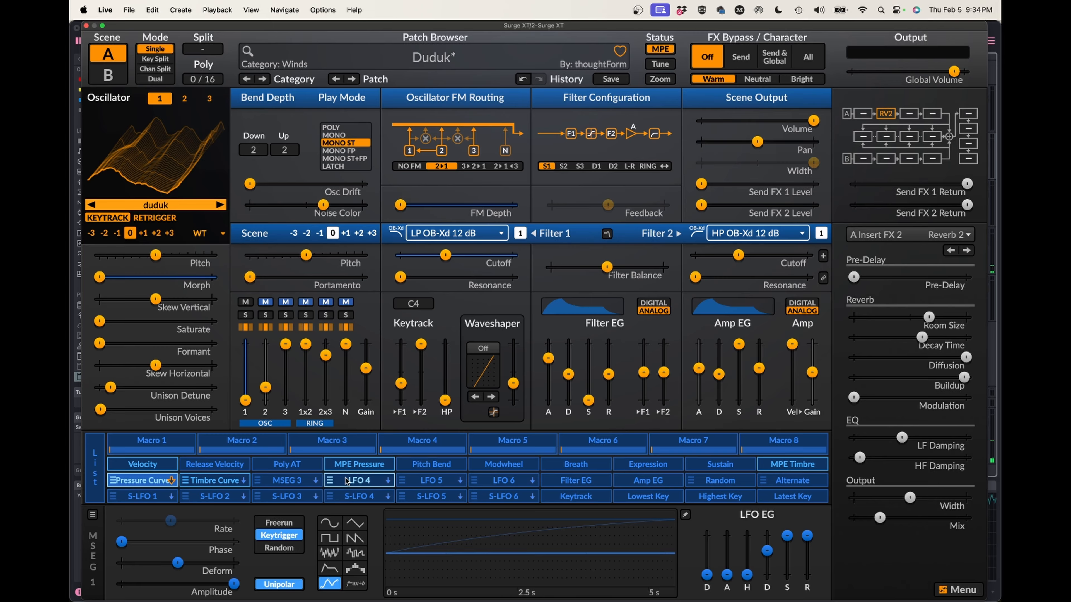
Switch LFO 4 to the formula type and load the user preset Slew Limiter 2 into it.
{"action": "right_click", "coordinate": [361, 481]}
{"action": "left_click", "coordinate": [361, 481]}
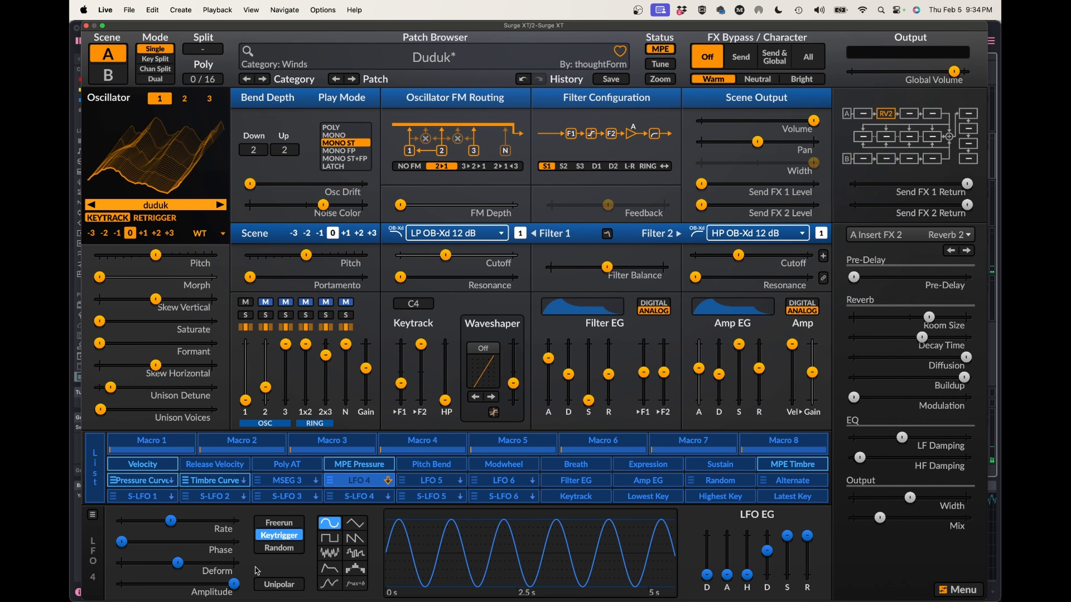
{"action": "left_click", "coordinate": [355, 584]}
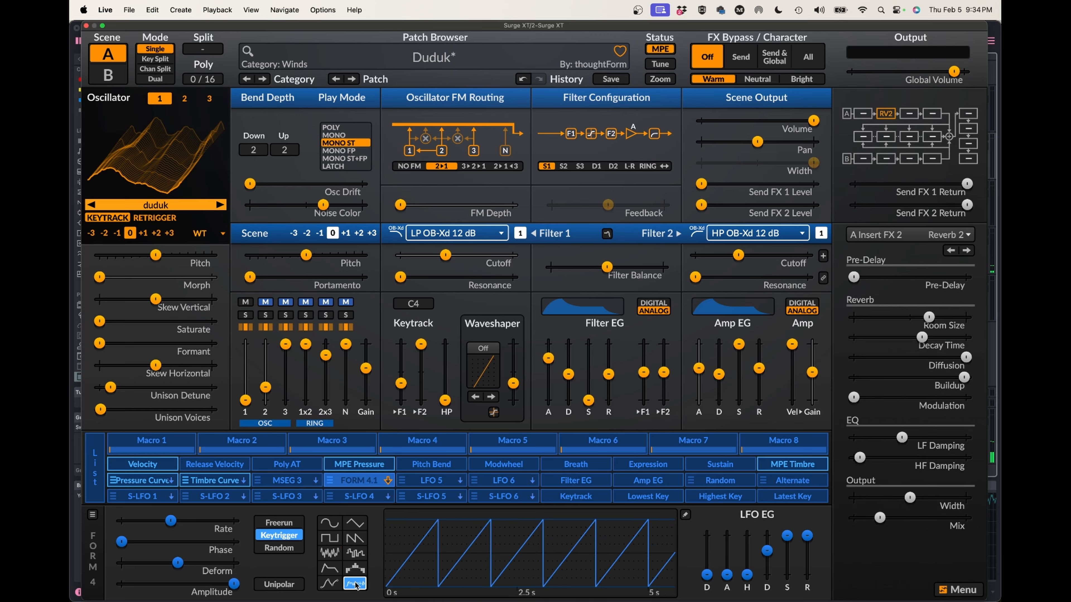
{"action": "left_click", "coordinate": [94, 515]}
{"action": "mouse_move", "coordinate": [213, 465]}
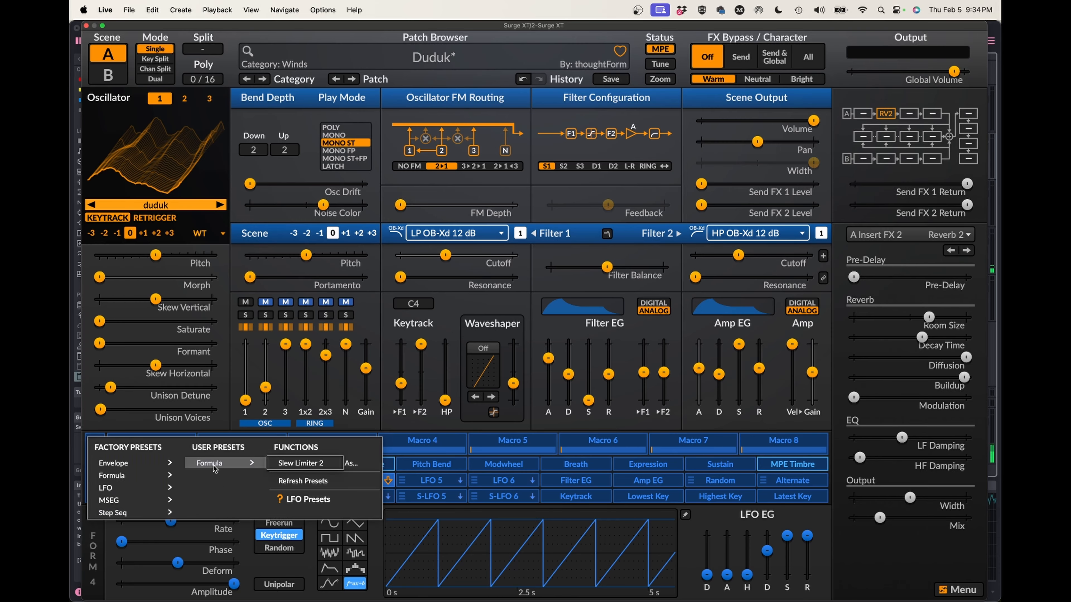
{"action": "left_click", "coordinate": [297, 463]}
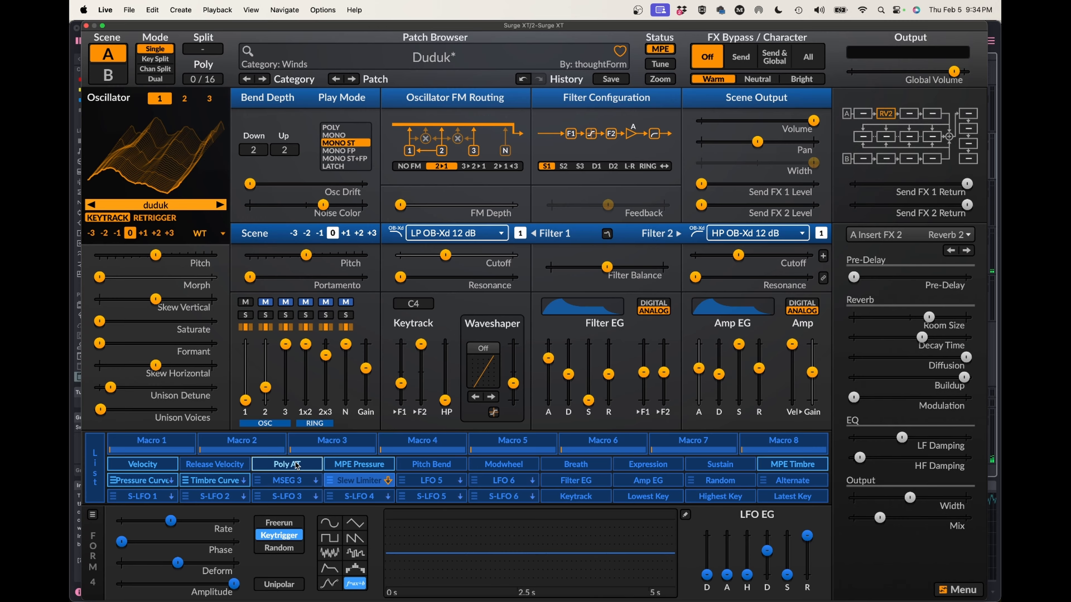
Remove the Pressure Curve modulation from oscillator 1's volume.
{"action": "right_click", "coordinate": [152, 481]}
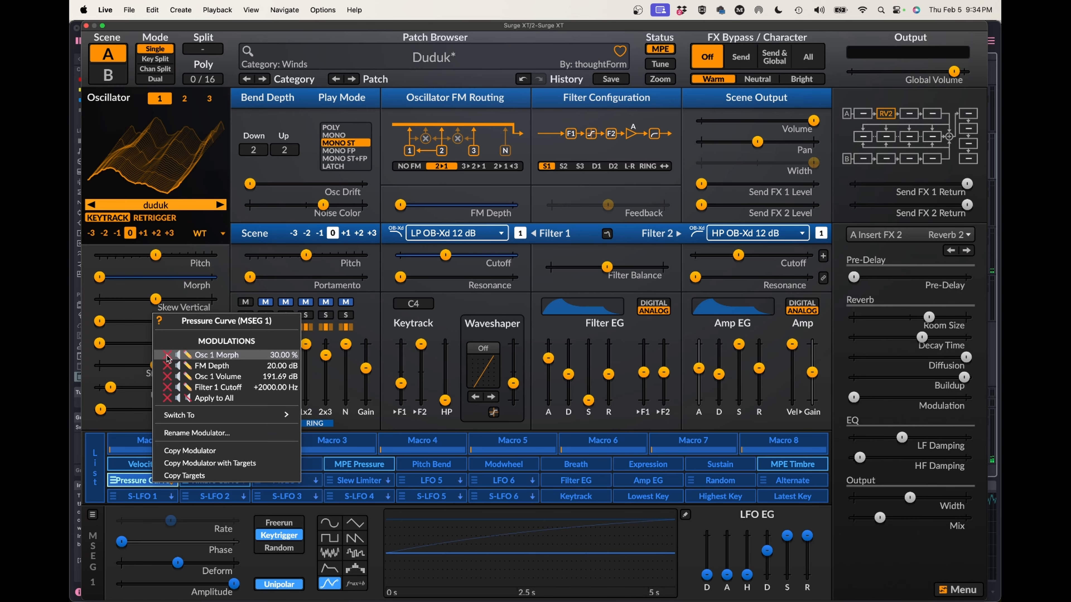
{"action": "left_click", "coordinate": [167, 378]}
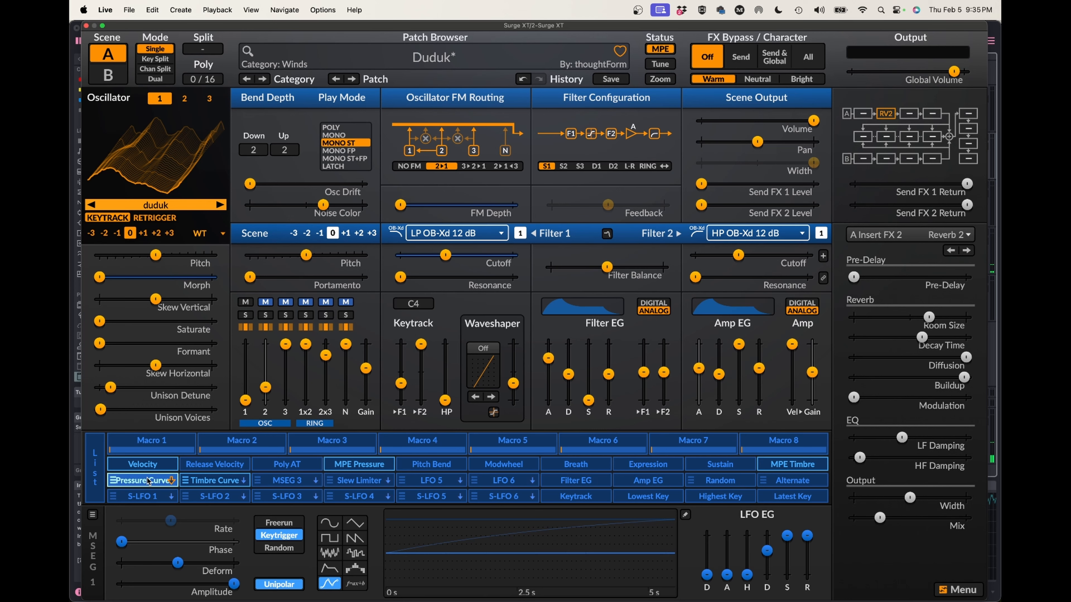
Modulate the Slew Limiter's LFO EG sustain from Pressure Curve (MSEG 1) with a depth of 100 %.
{"action": "left_click", "coordinate": [363, 485]}
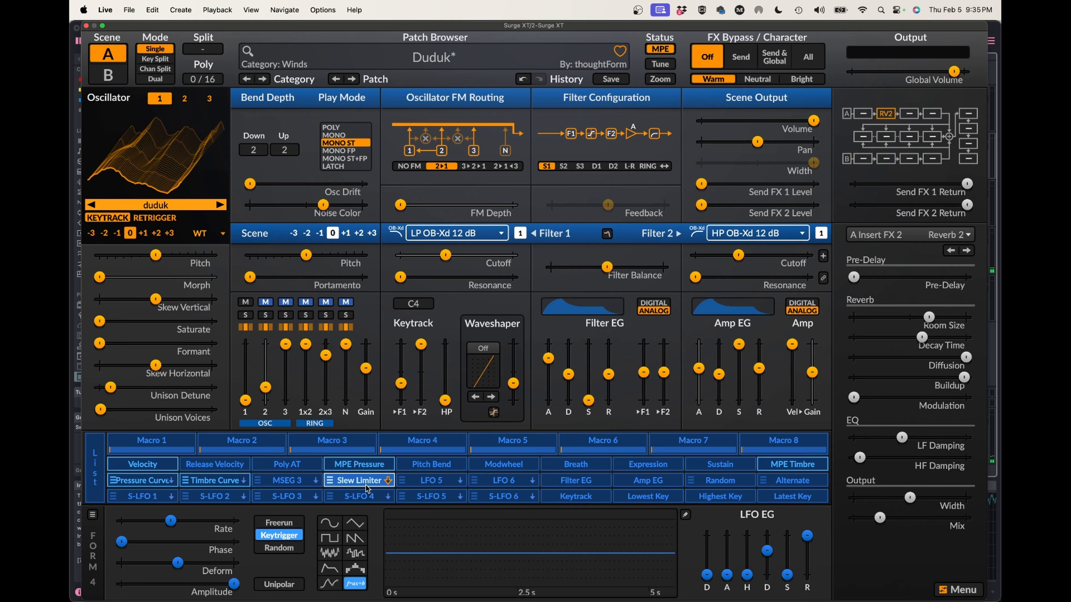
{"action": "mouse_move", "coordinate": [786, 574]}
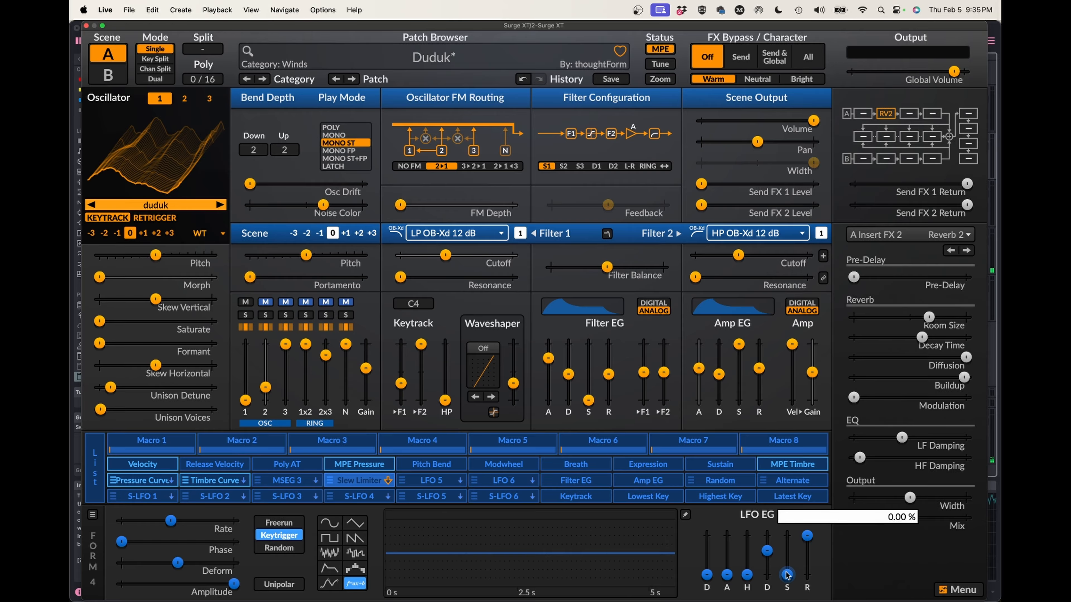
{"action": "right_click", "coordinate": [787, 574]}
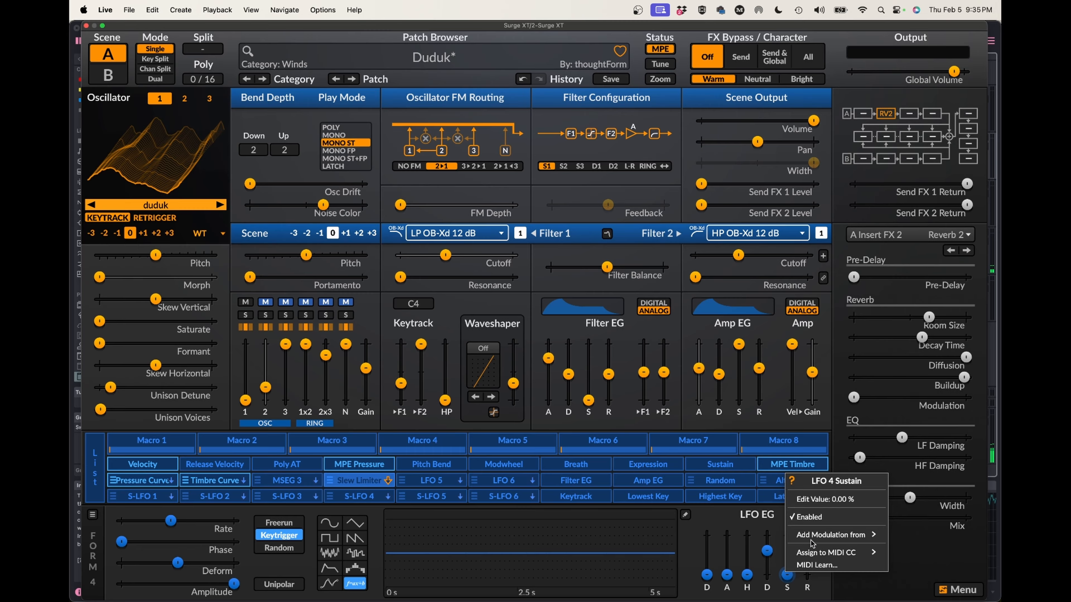
{"action": "mouse_move", "coordinate": [833, 535]}
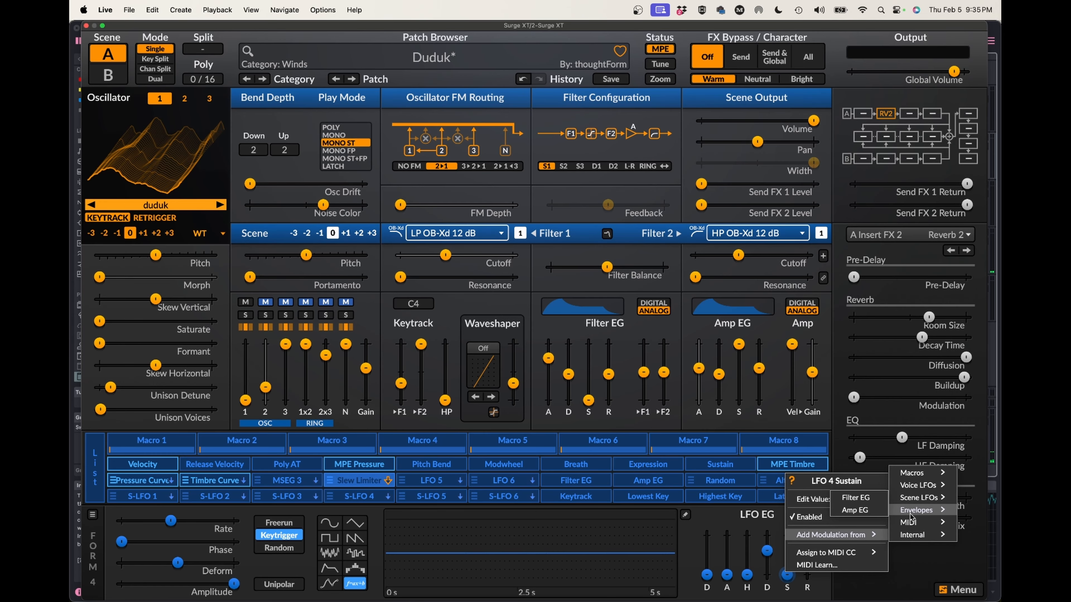
{"action": "mouse_move", "coordinate": [917, 489]}
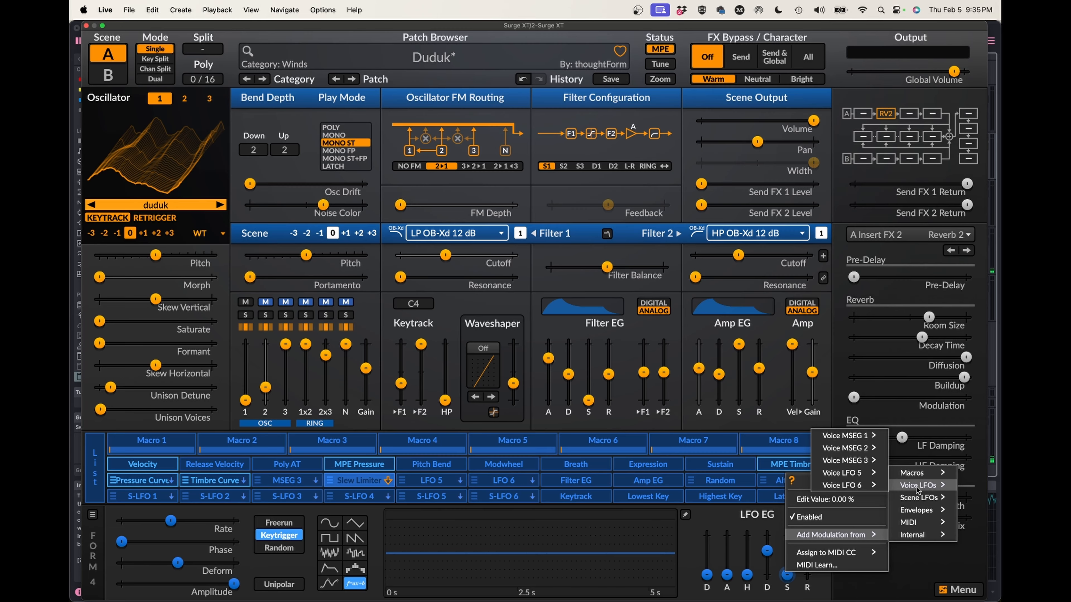
{"action": "mouse_move", "coordinate": [843, 439]}
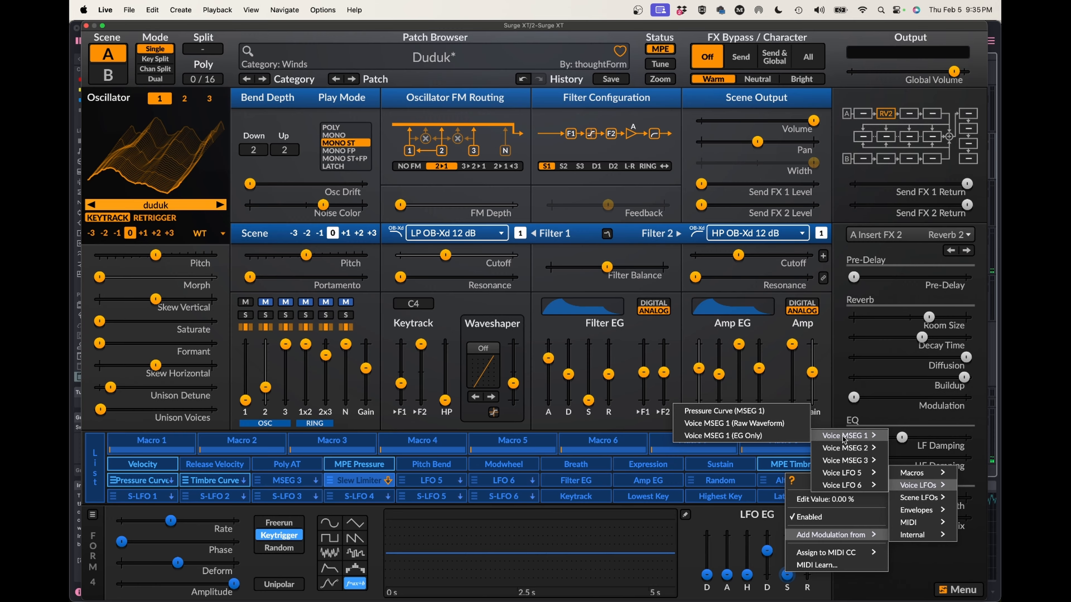
{"action": "left_click", "coordinate": [751, 411]}
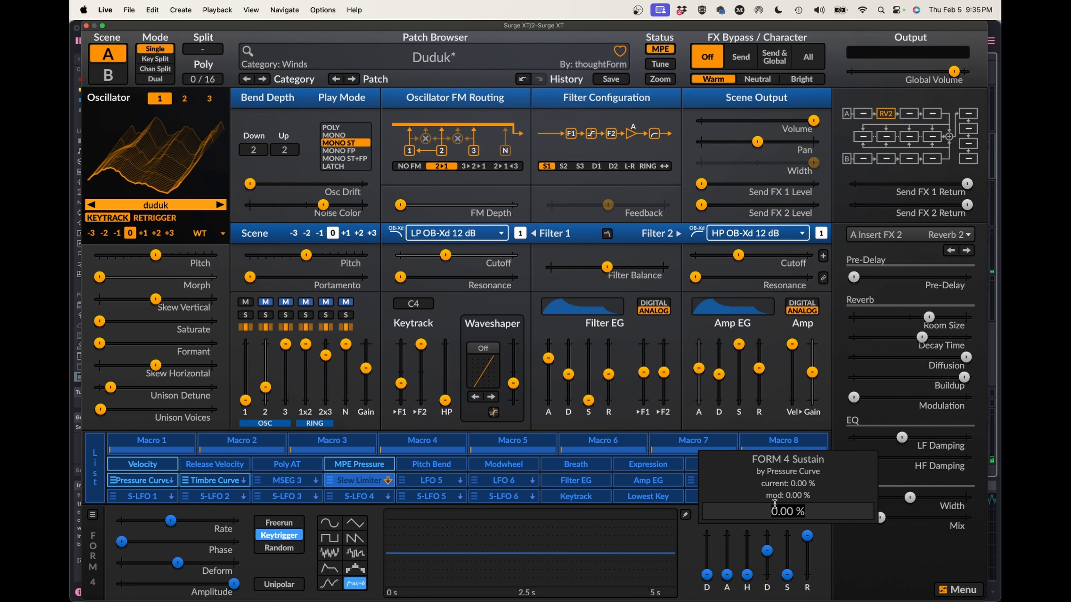
{"action": "type", "text": "100"}
{"action": "key", "text": "Return"}
Raise Macro 1 to maximum and Macro 2 to about a quarter, and modulate oscillator 1's mixer level from the Slew Limiter at full depth.
{"action": "left_click_drag", "start_coordinate": [147, 451], "coordinate": [227, 450]}
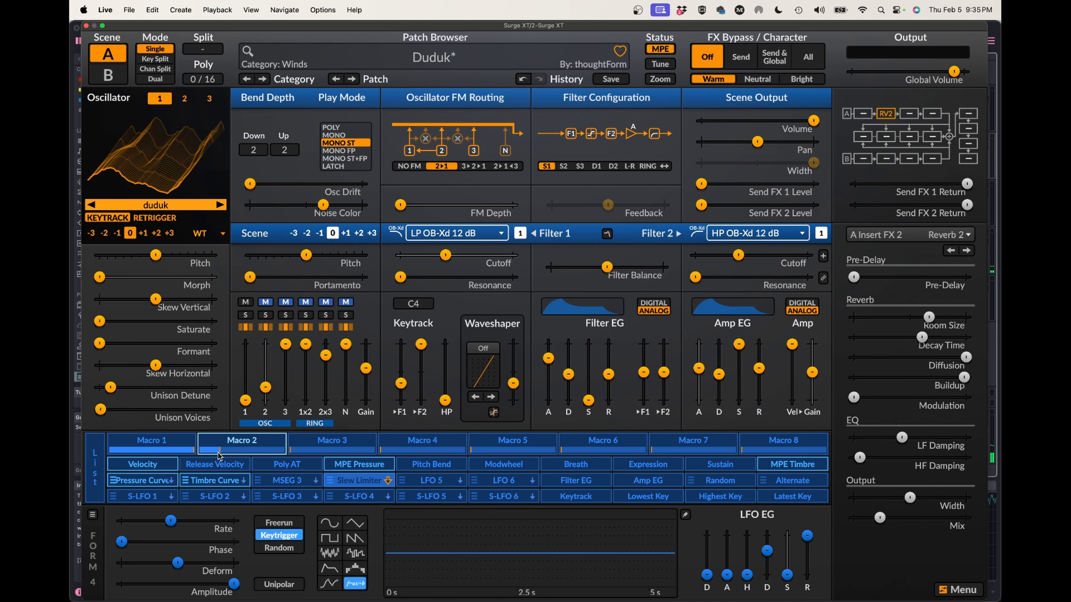
{"action": "left_click", "coordinate": [359, 481]}
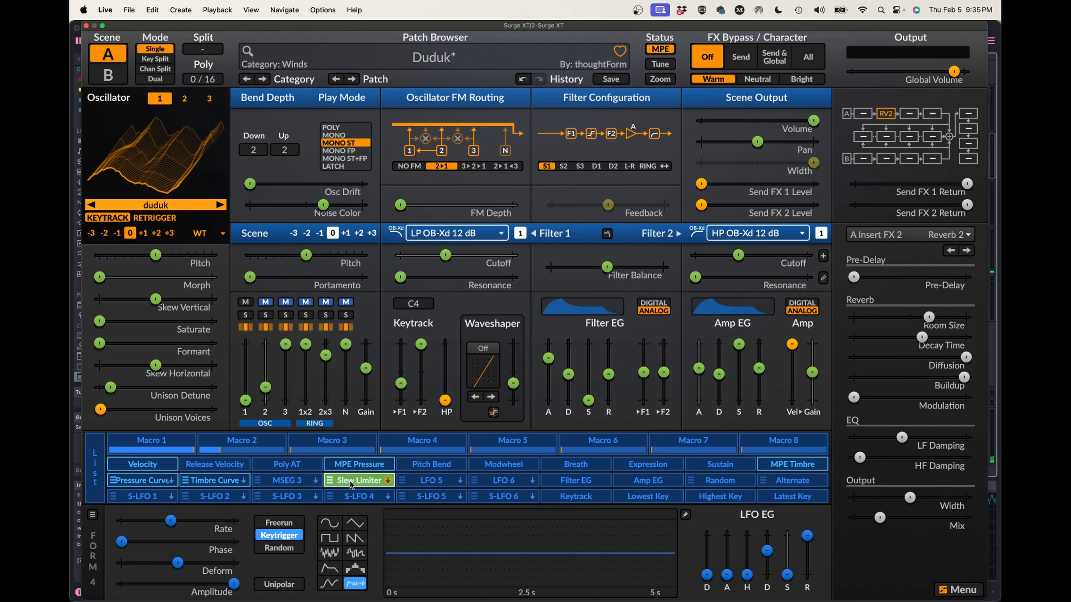
{"action": "left_click_drag", "start_coordinate": [246, 400], "coordinate": [244, 344]}
{"action": "left_click", "coordinate": [360, 481]}
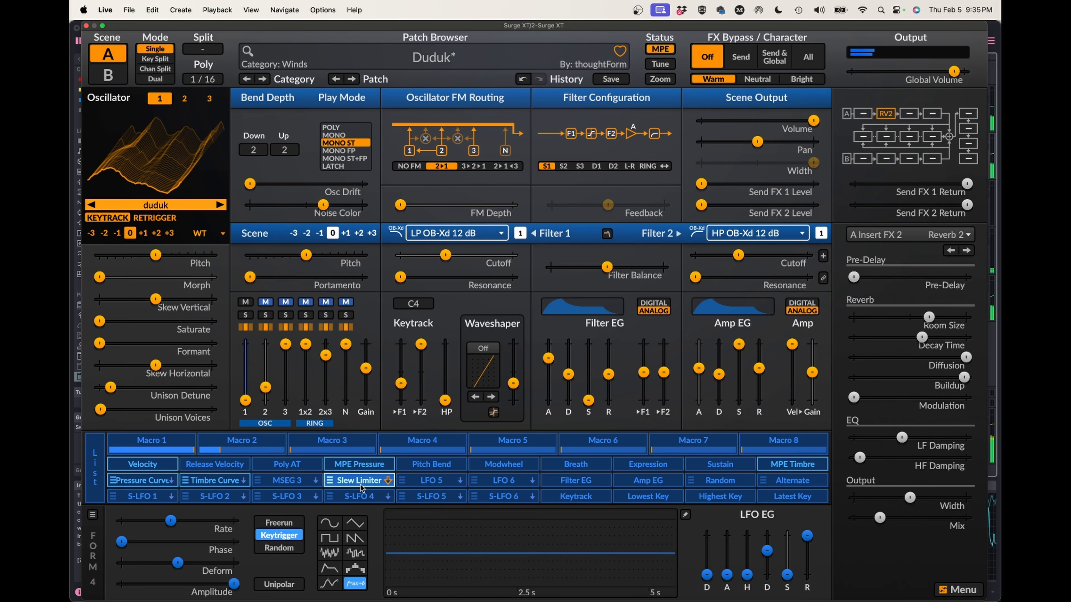
Lower Macro 2 to its minimum.
{"action": "left_click_drag", "start_coordinate": [219, 452], "coordinate": [197, 456]}
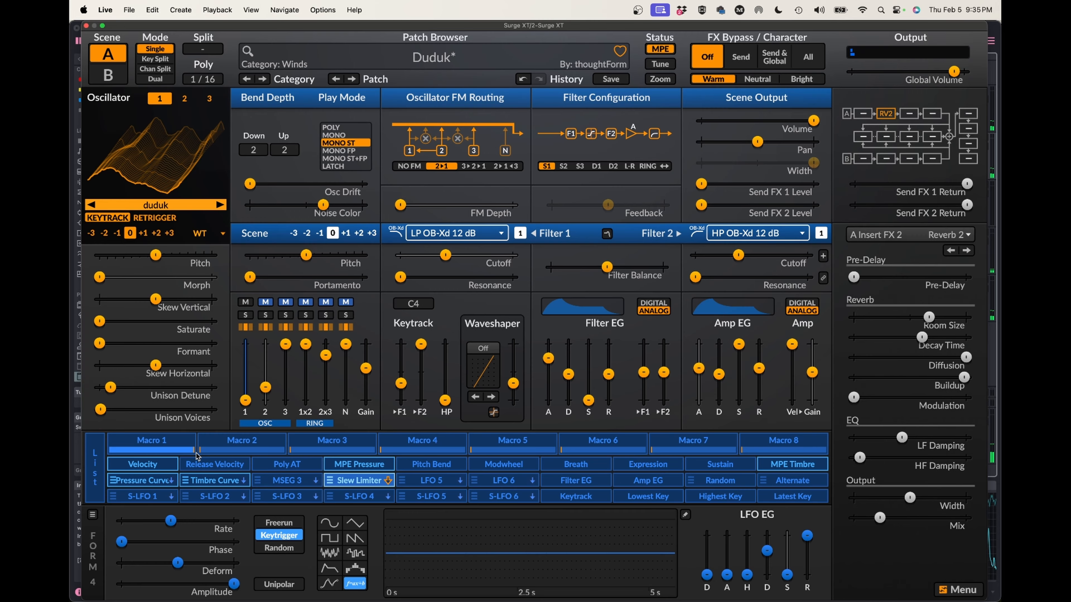